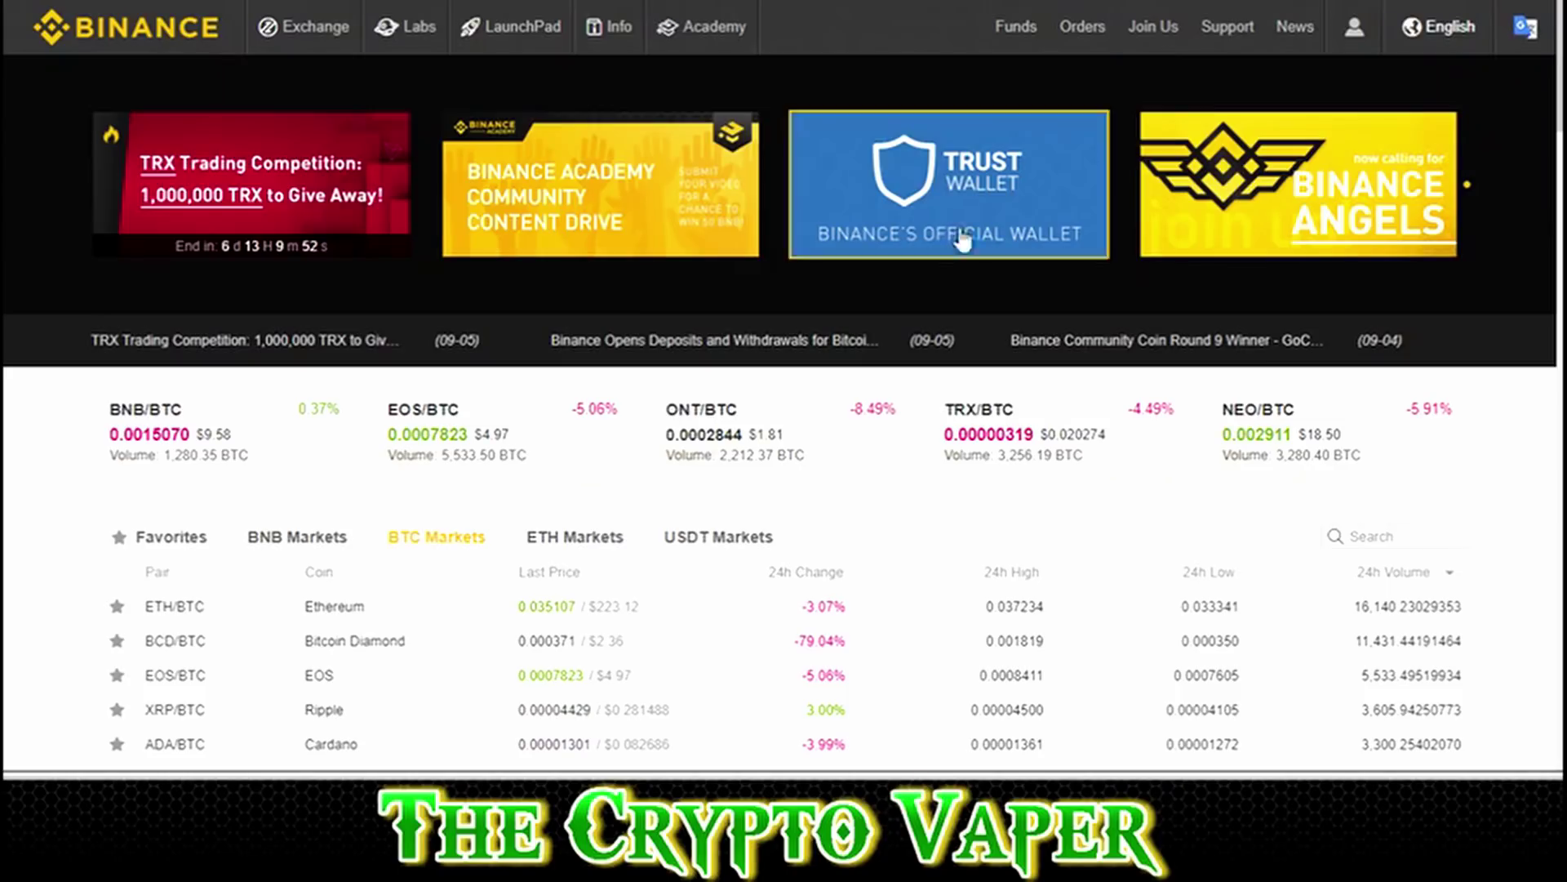
Open the Funds > Deposits page and select BTC – Bitcoin as the deposit coin.
mouse_move(1021, 36)
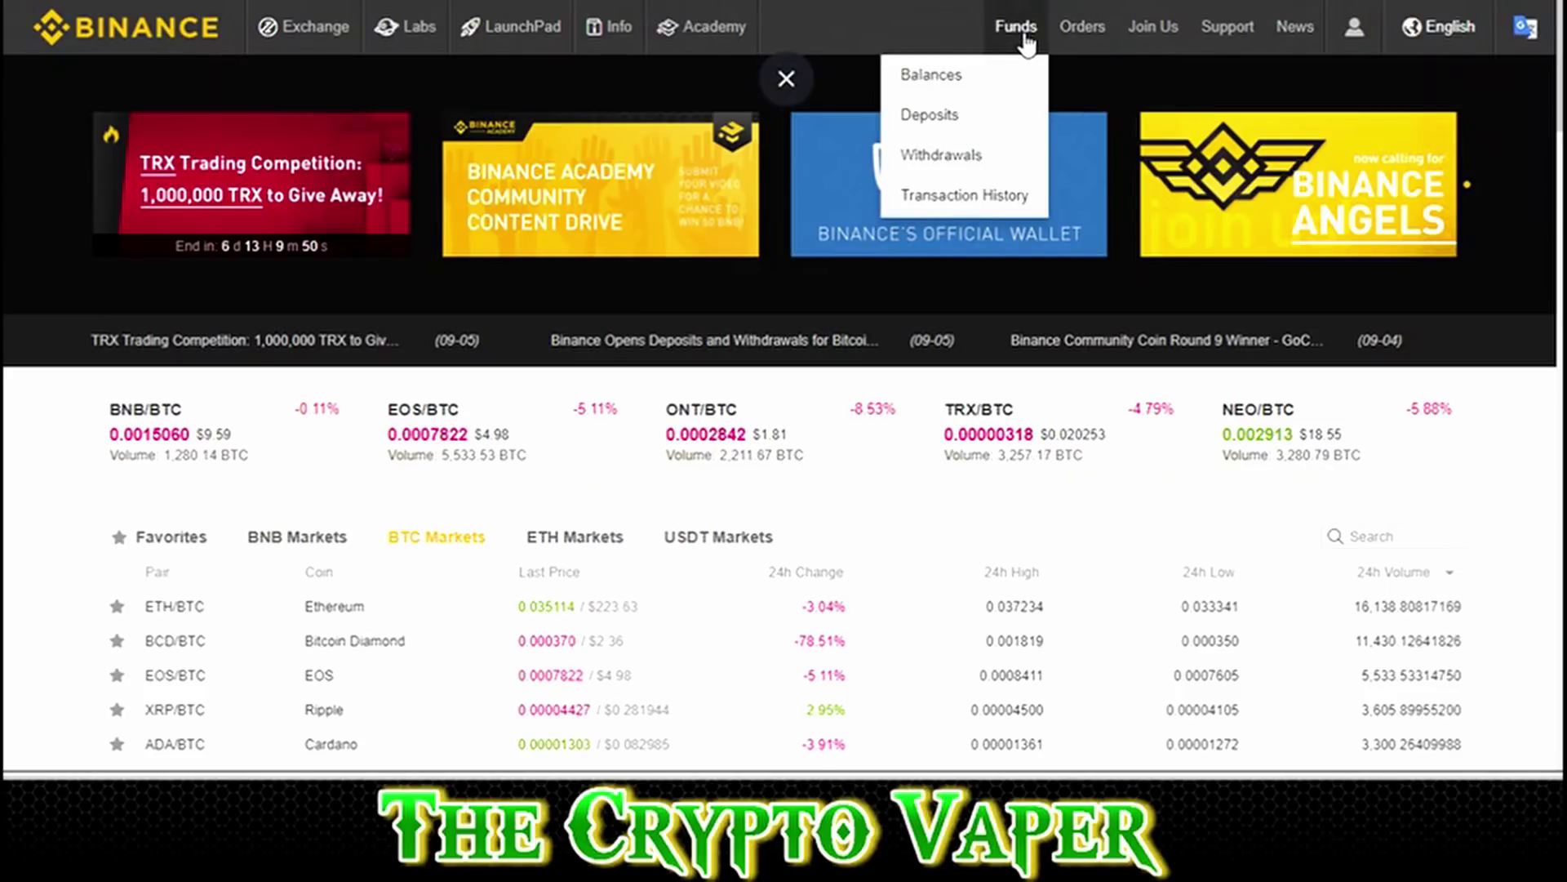
left_click(962, 101)
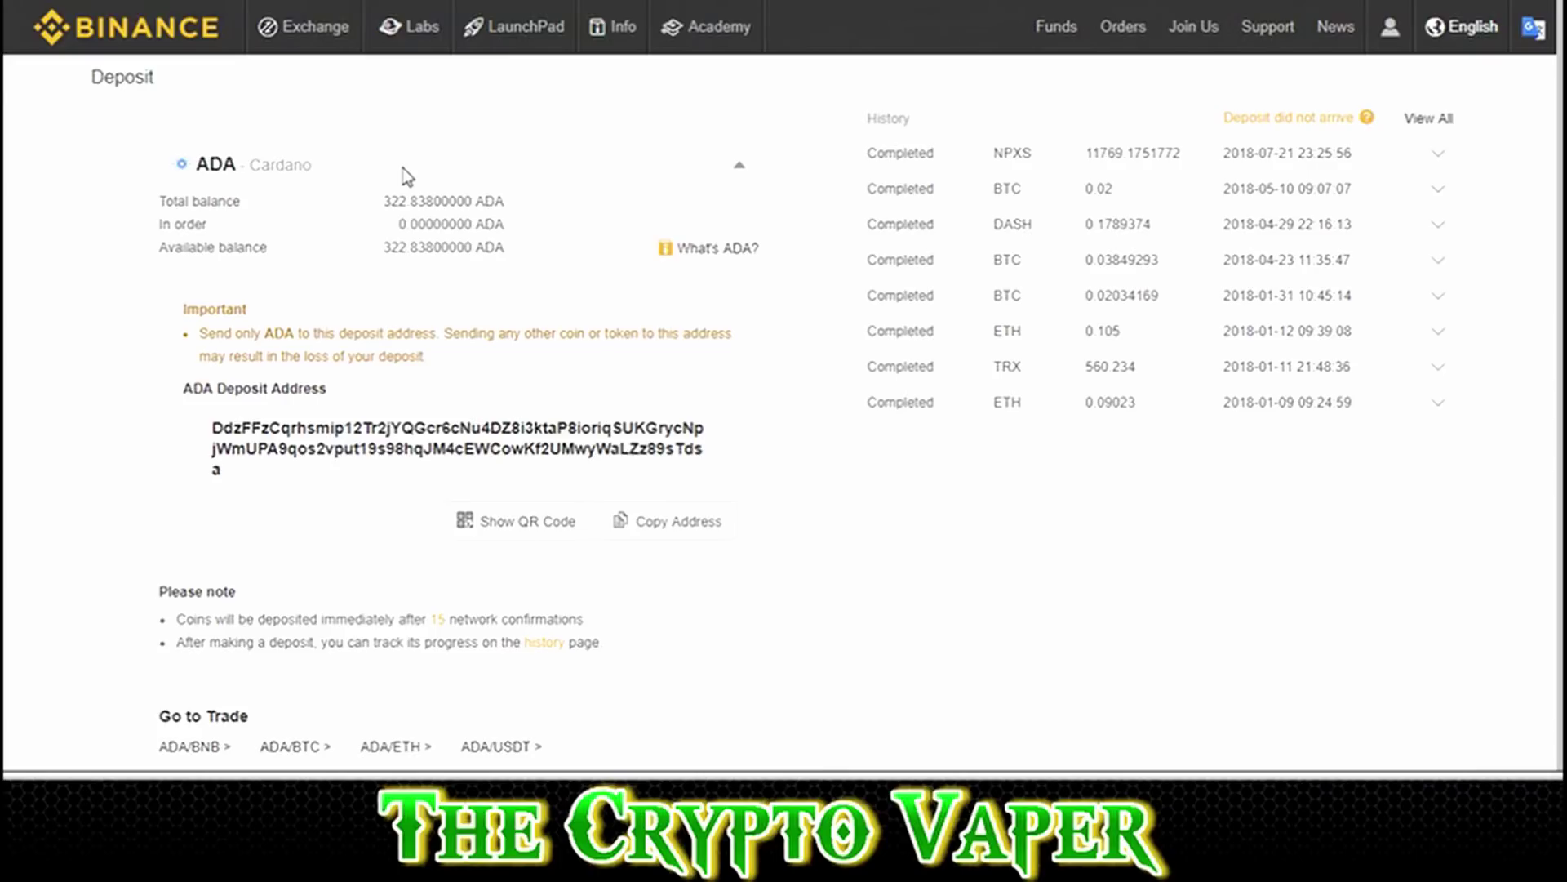
left_click(405, 174)
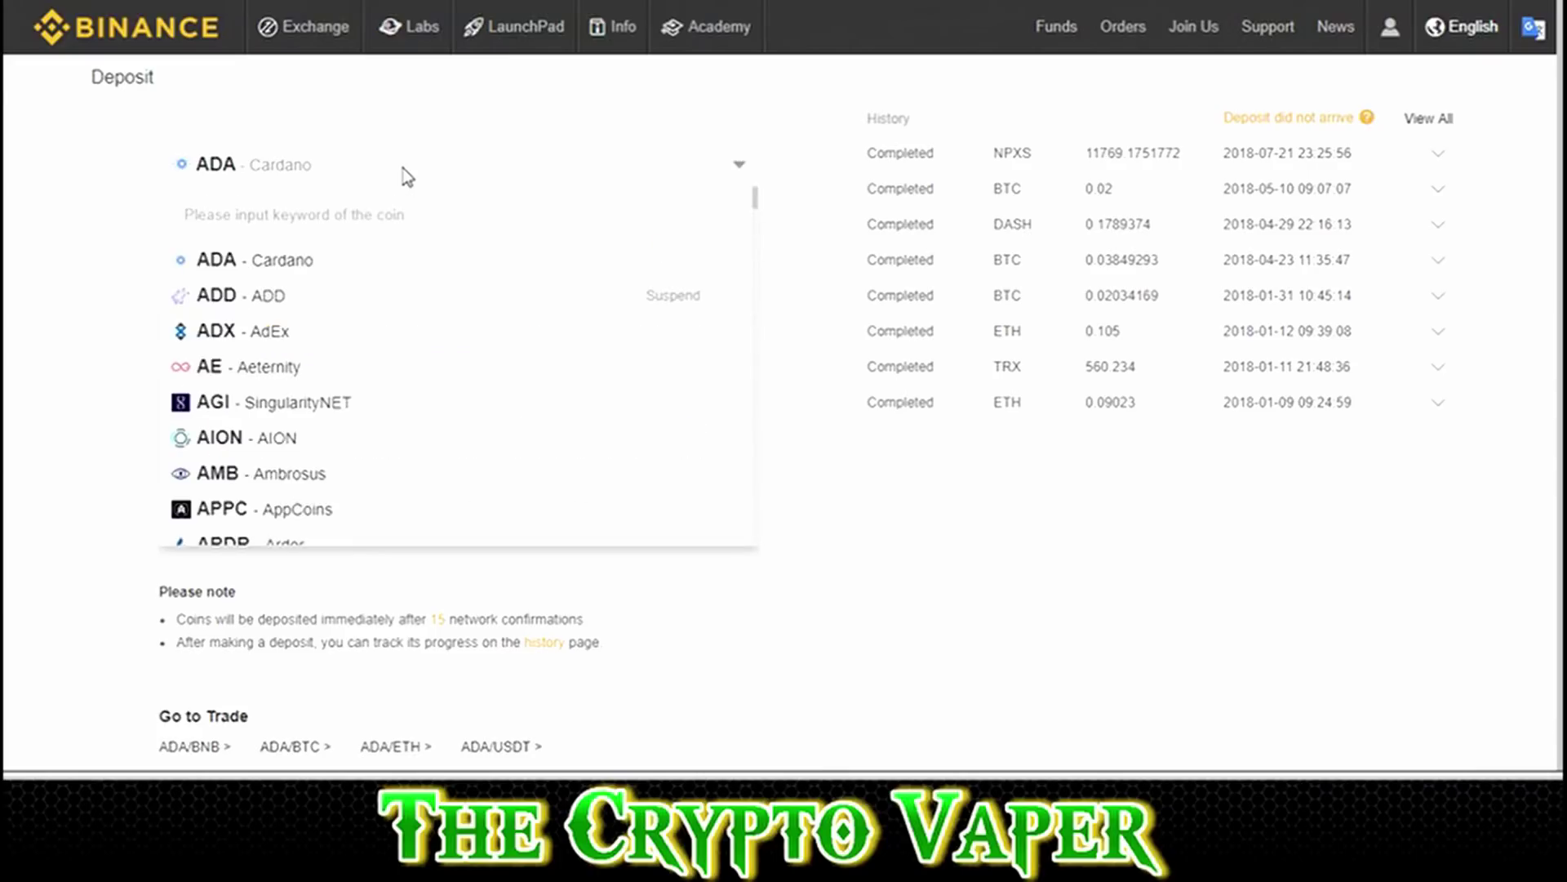
left_click(442, 220)
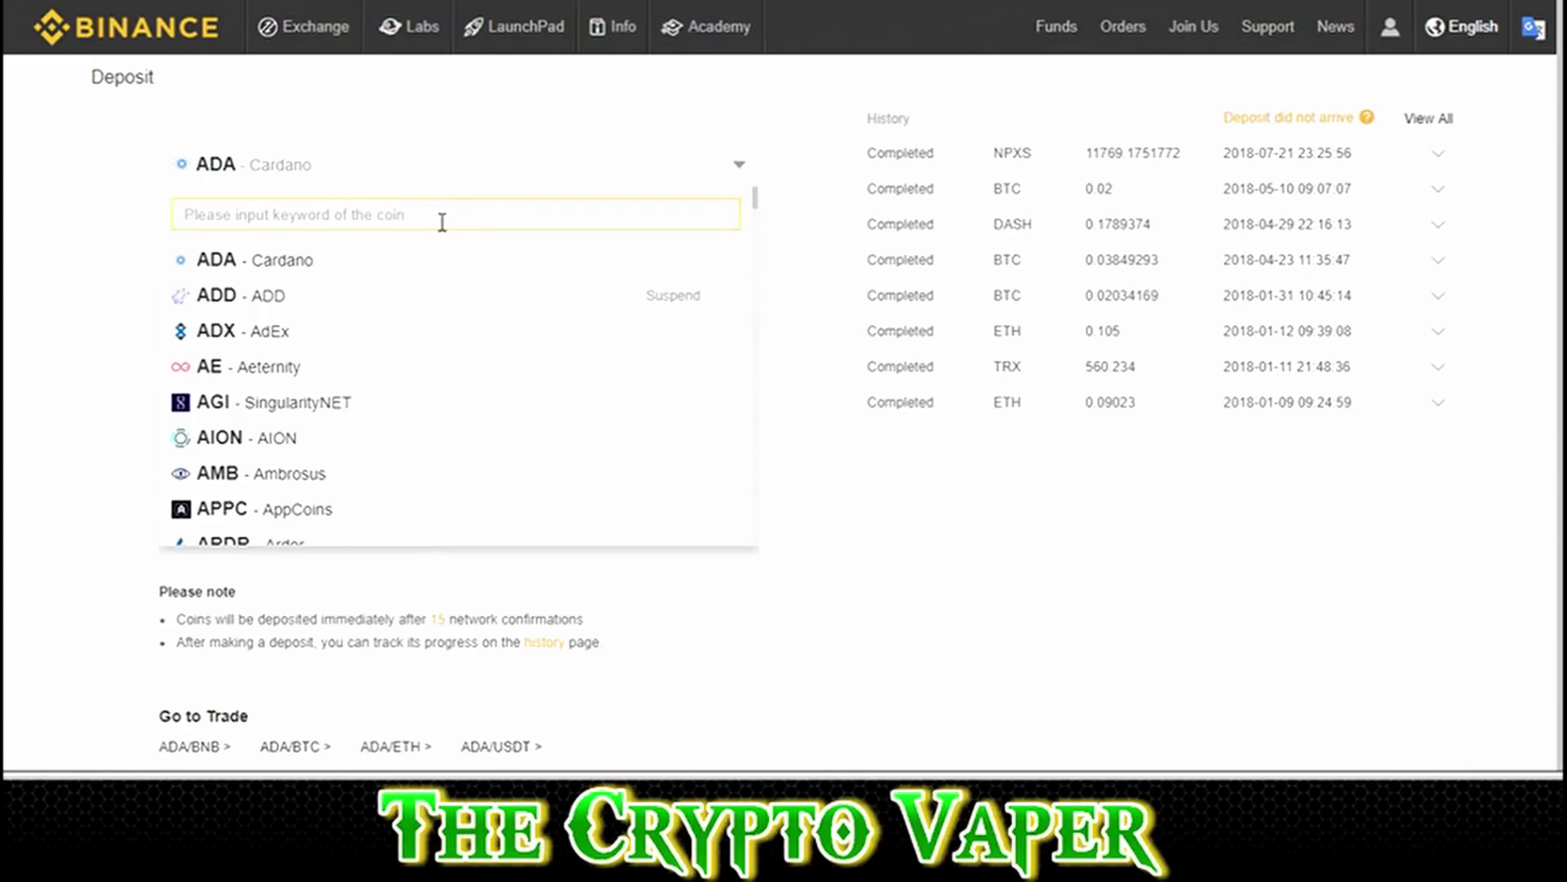
type("bt")
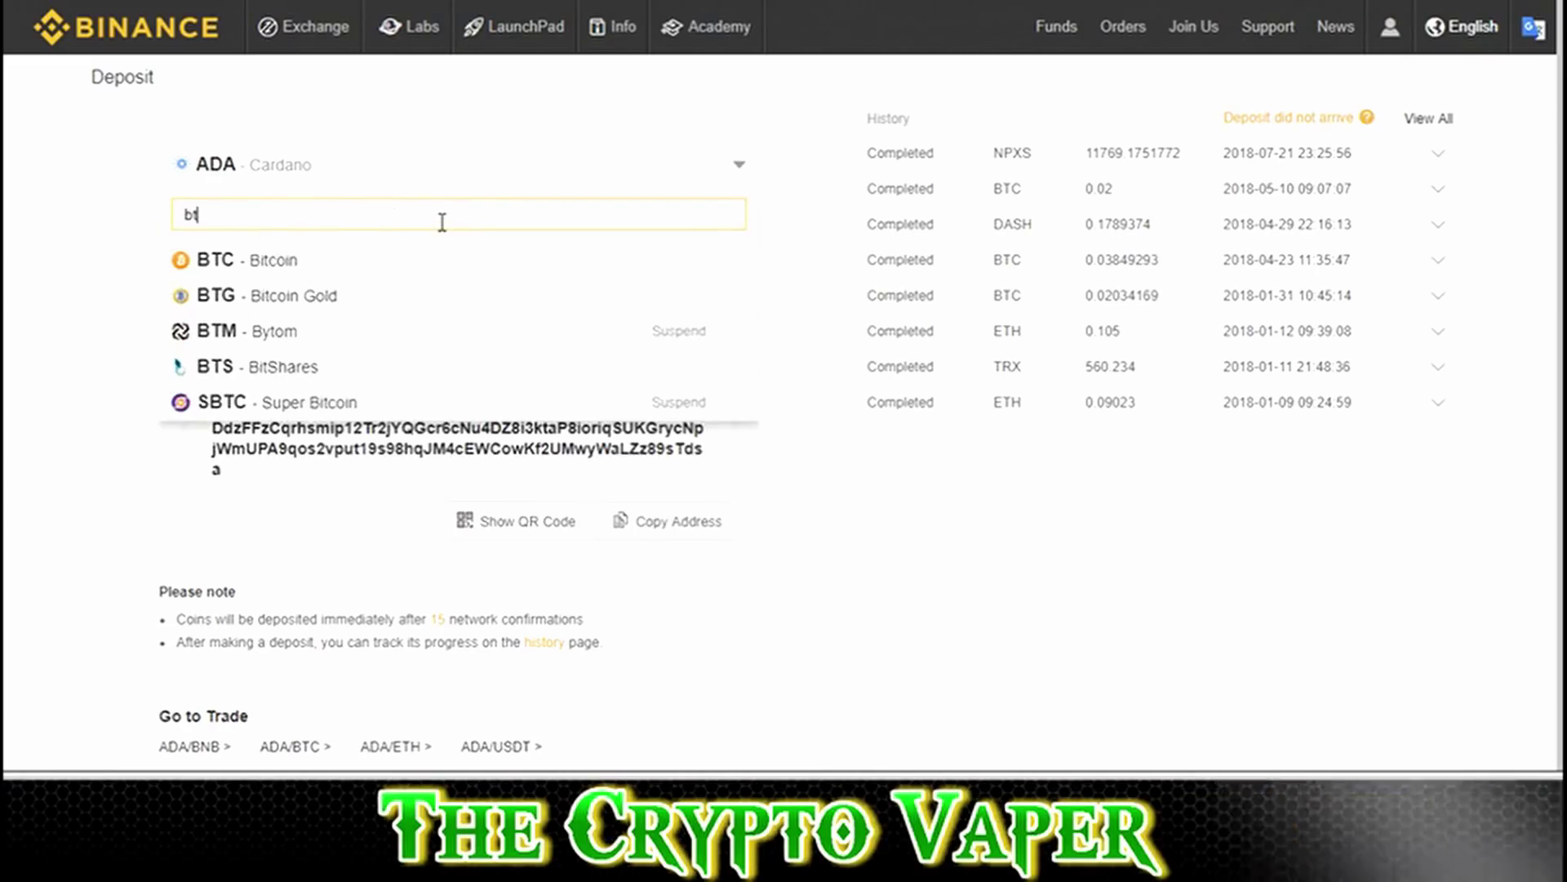
type("c")
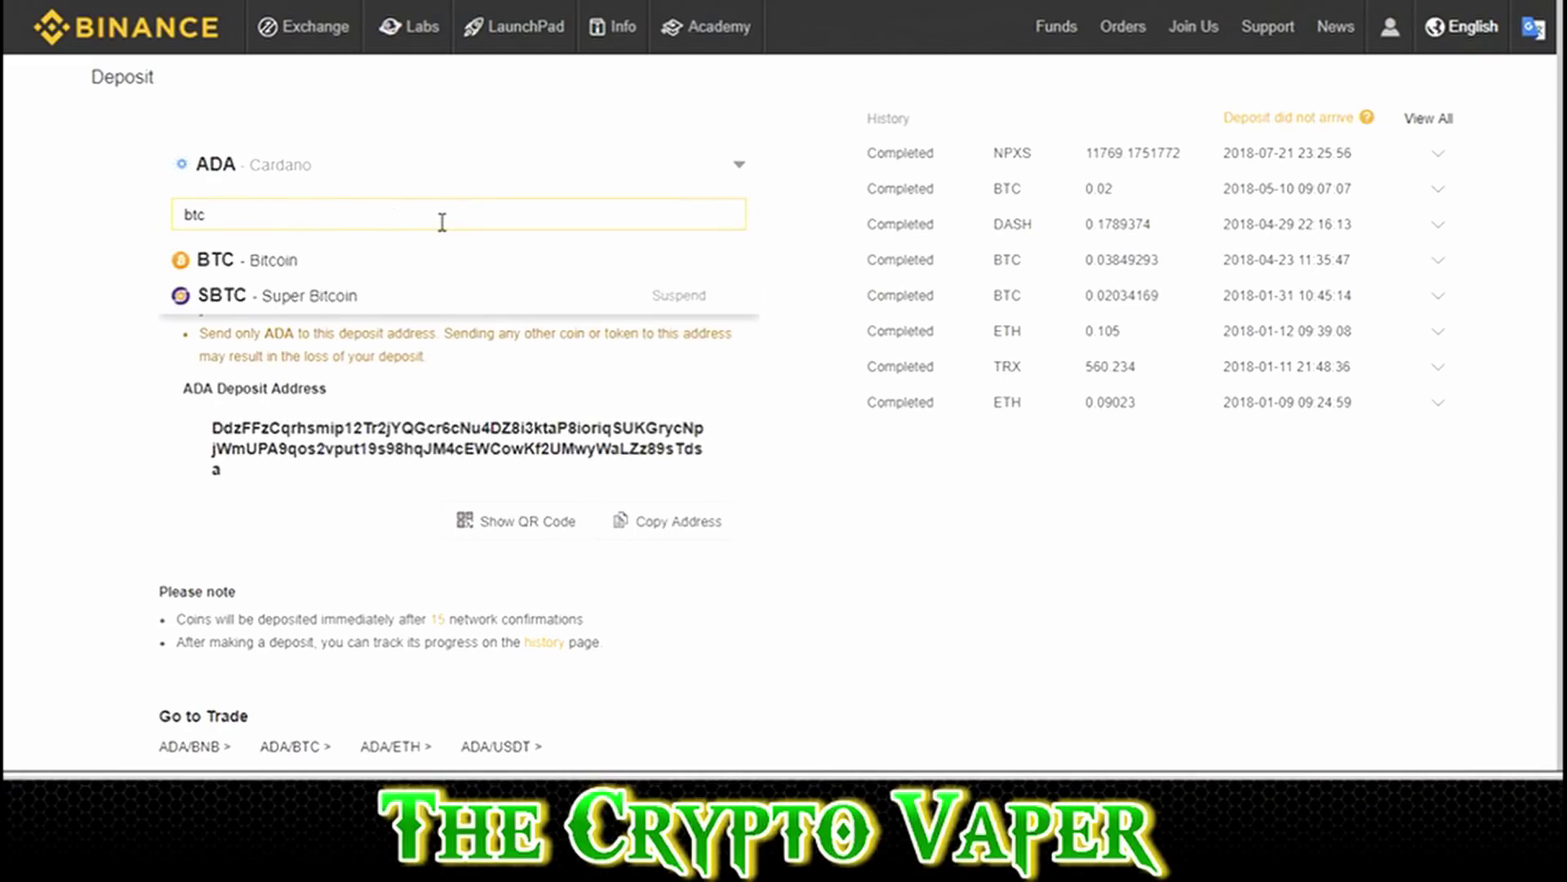
left_click(310, 264)
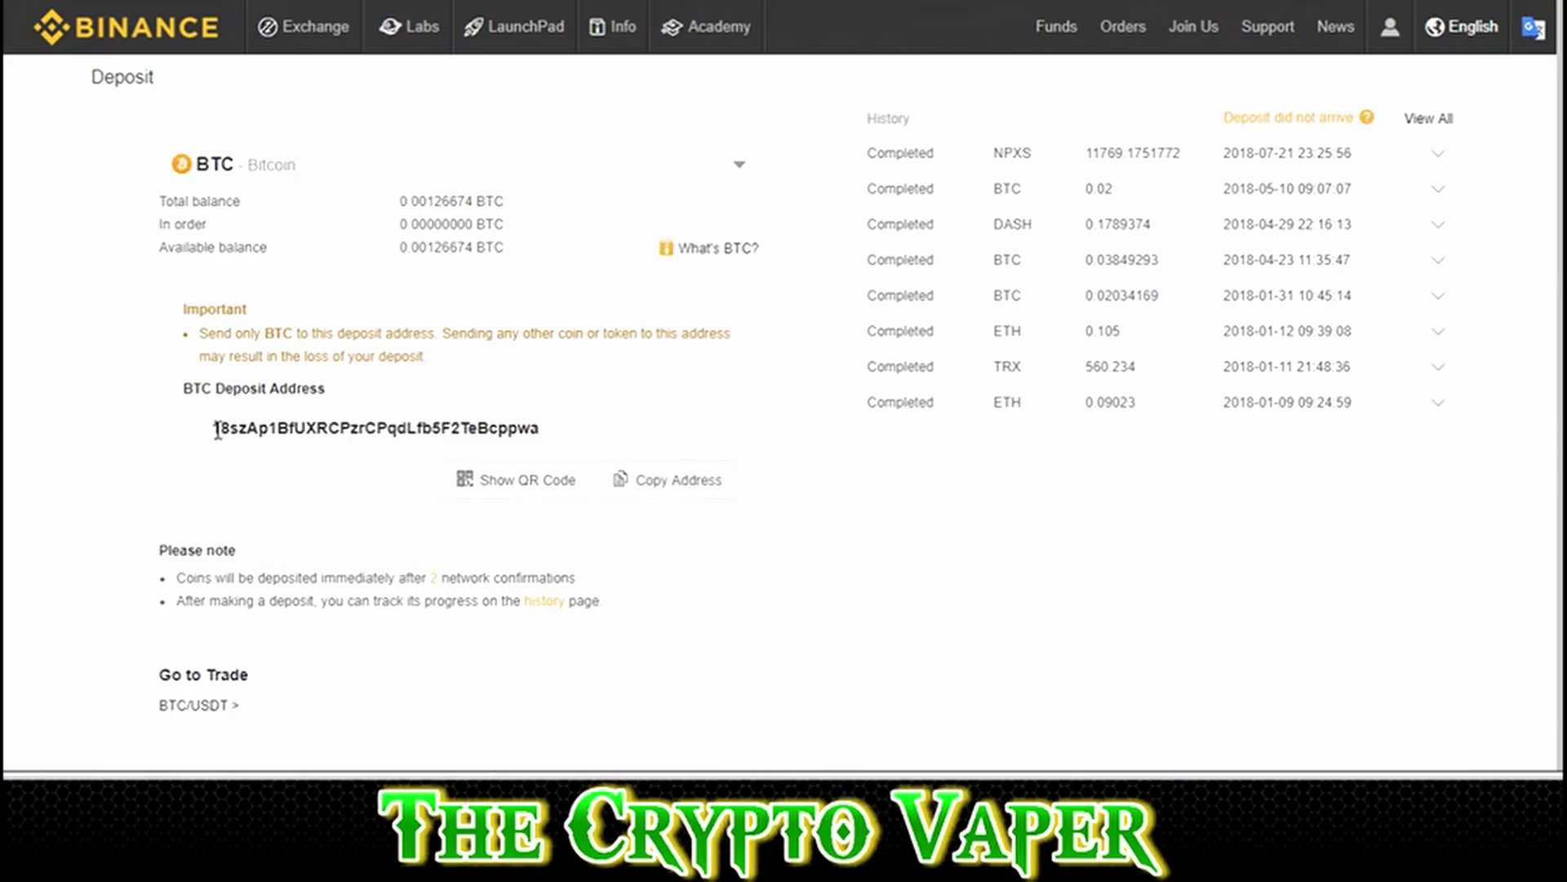
Select the BTC deposit address and copy it to the clipboard.
left_click_drag(214, 428, 185, 444)
key("ctrl+c")
left_click(684, 482)
left_click_drag(216, 425, 530, 429)
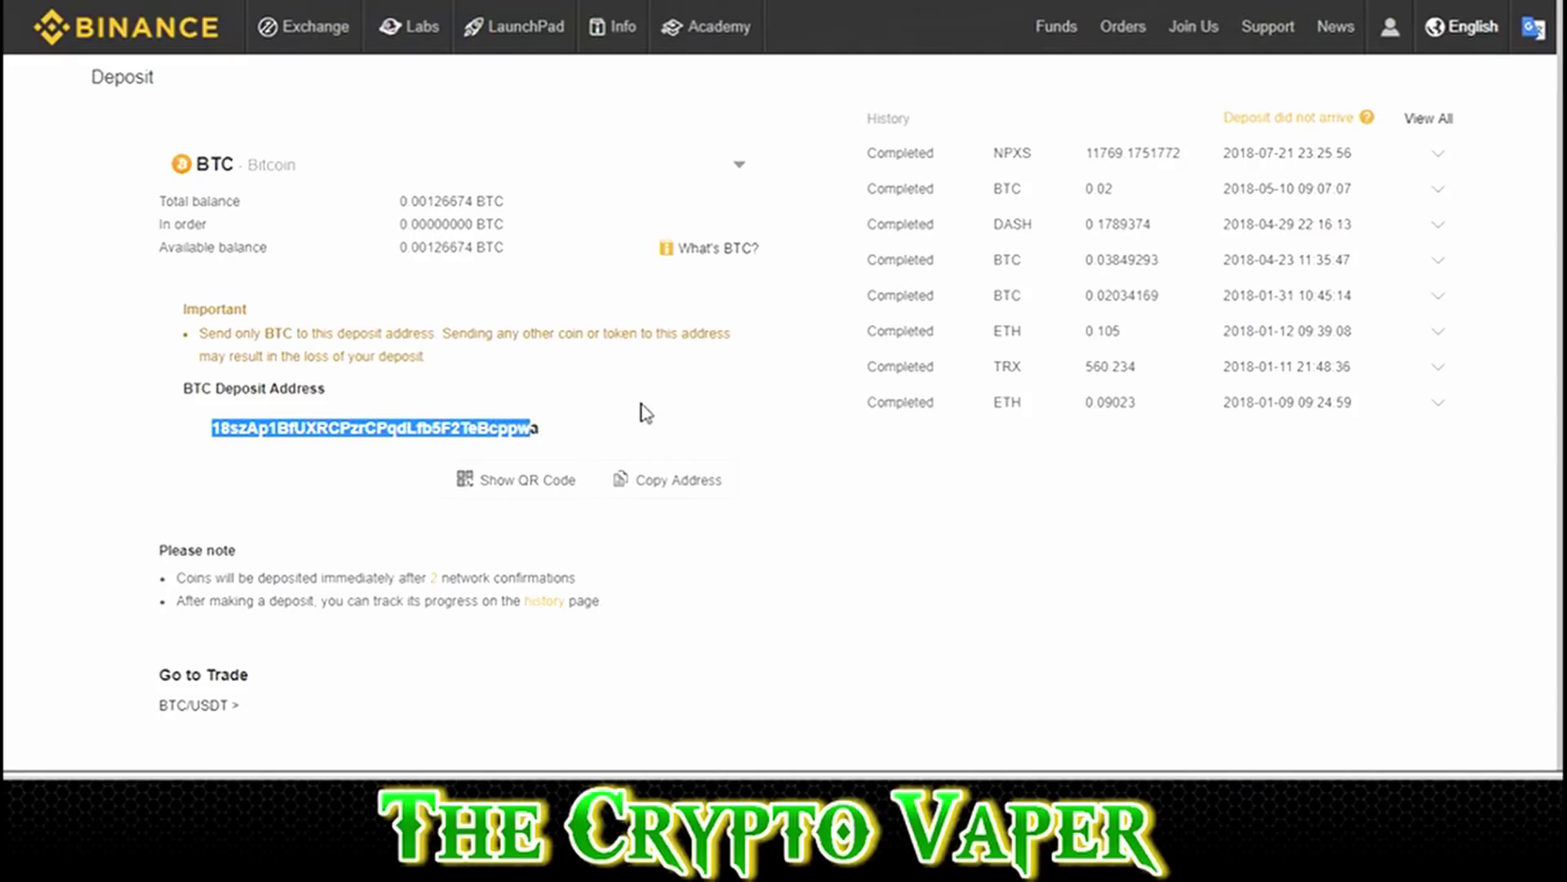
left_click(706, 481)
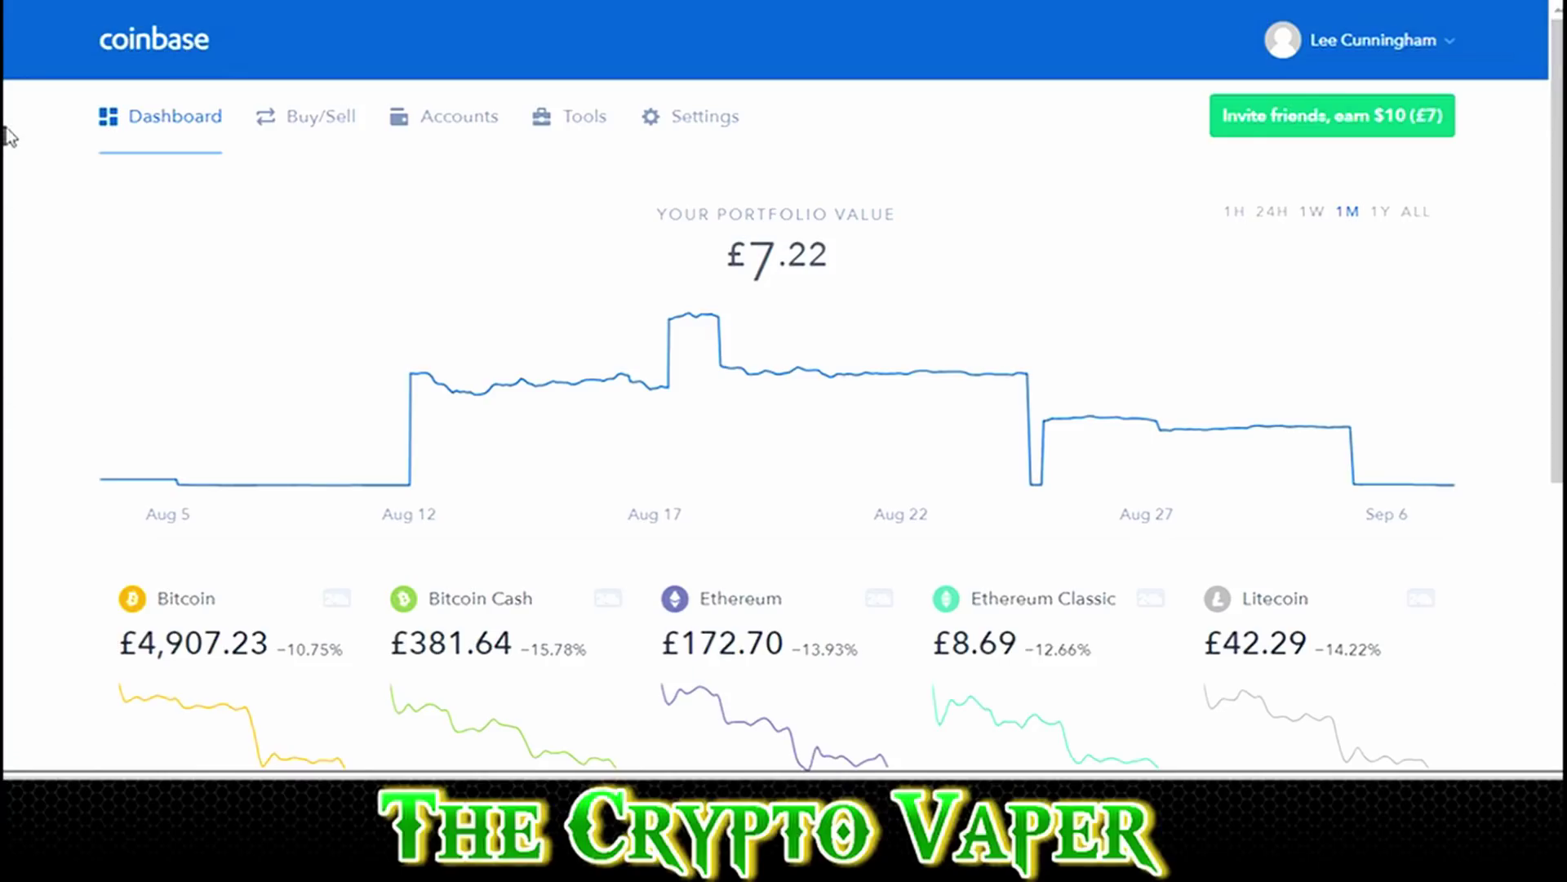
Go to Accounts and start a Send from the BTC Wallet.
left_click(416, 98)
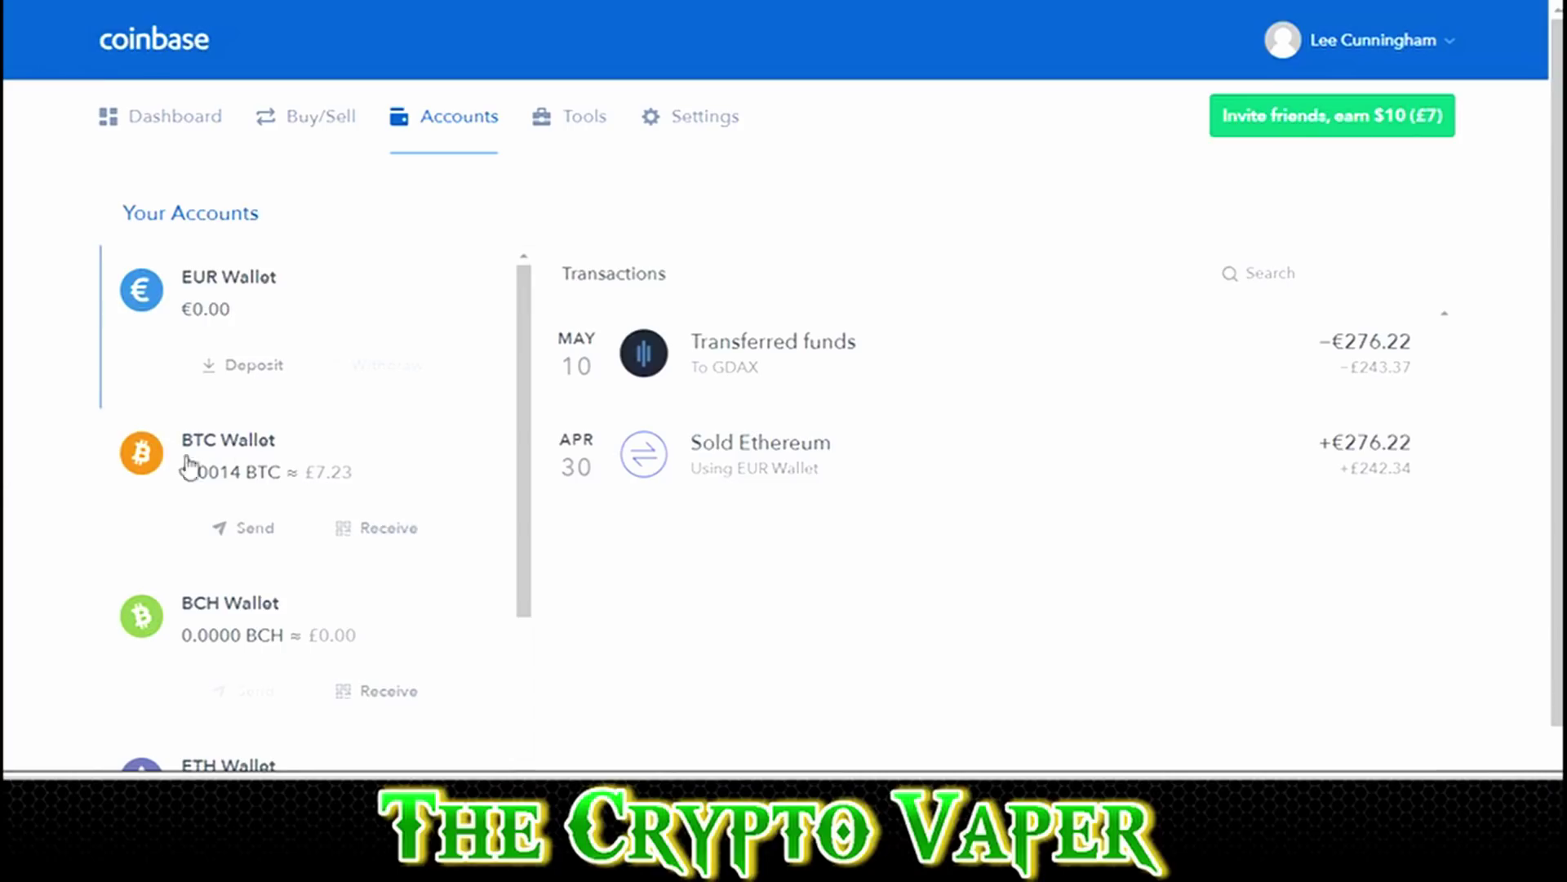
left_click(222, 531)
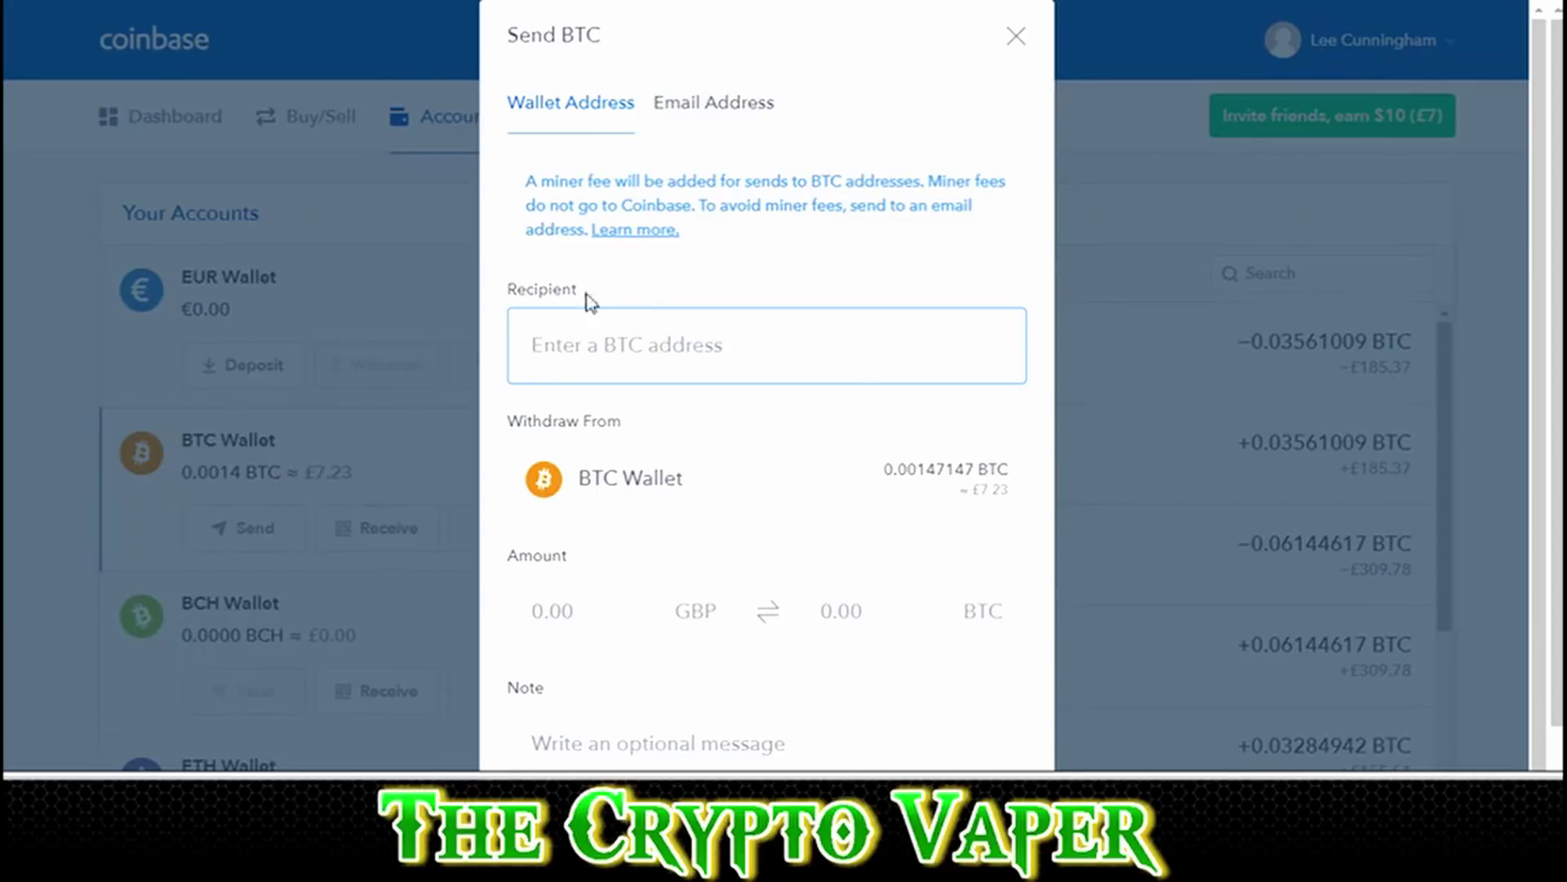
Paste the Binance deposit address as the recipient and check its first and last characters.
right_click(567, 351)
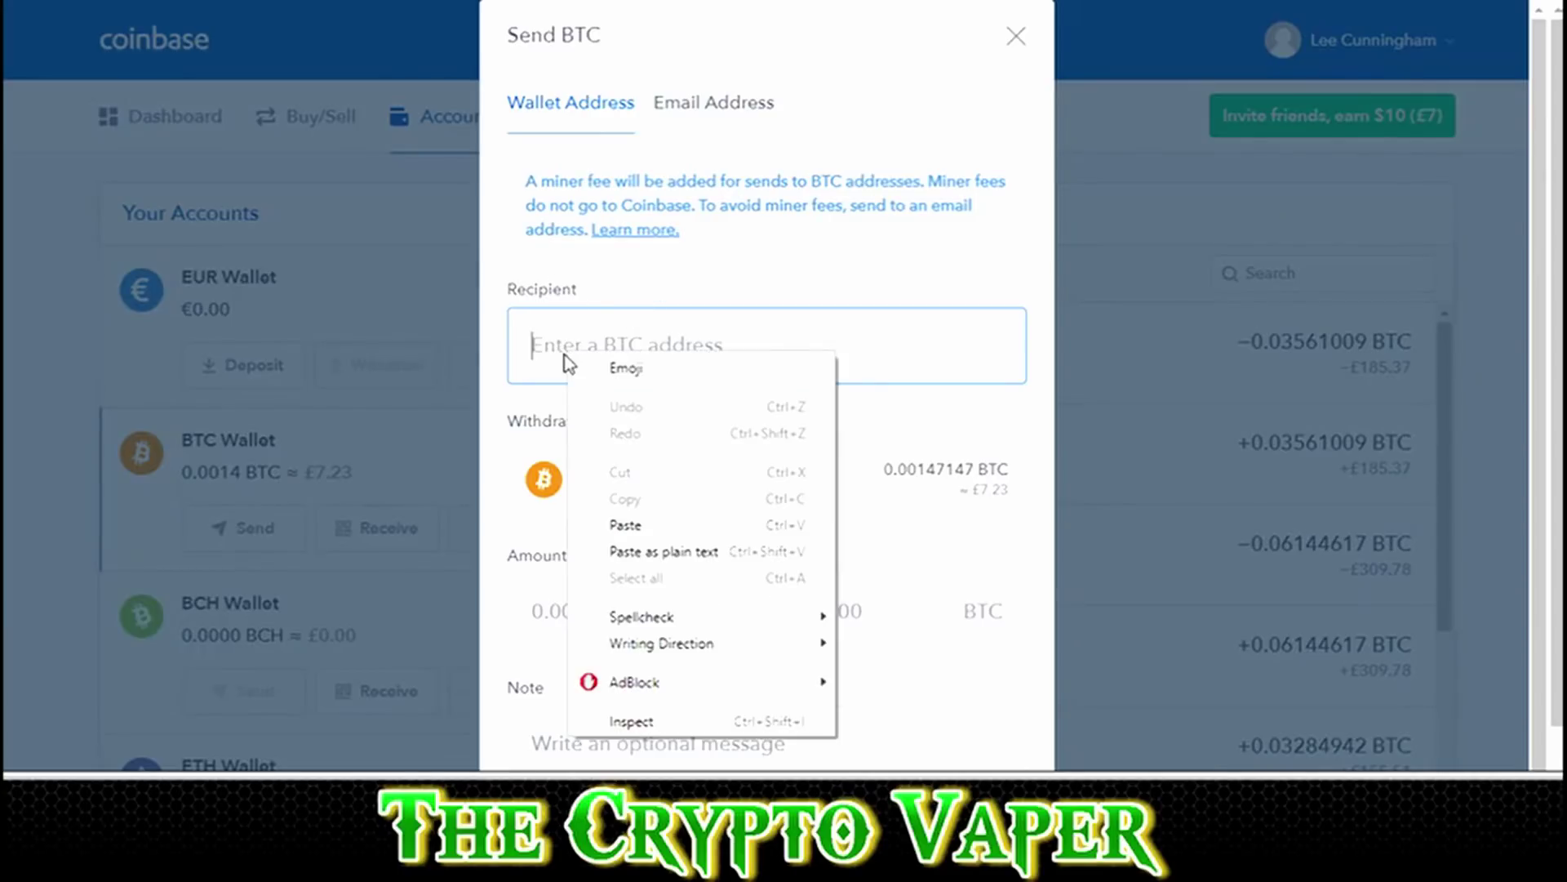
left_click(666, 527)
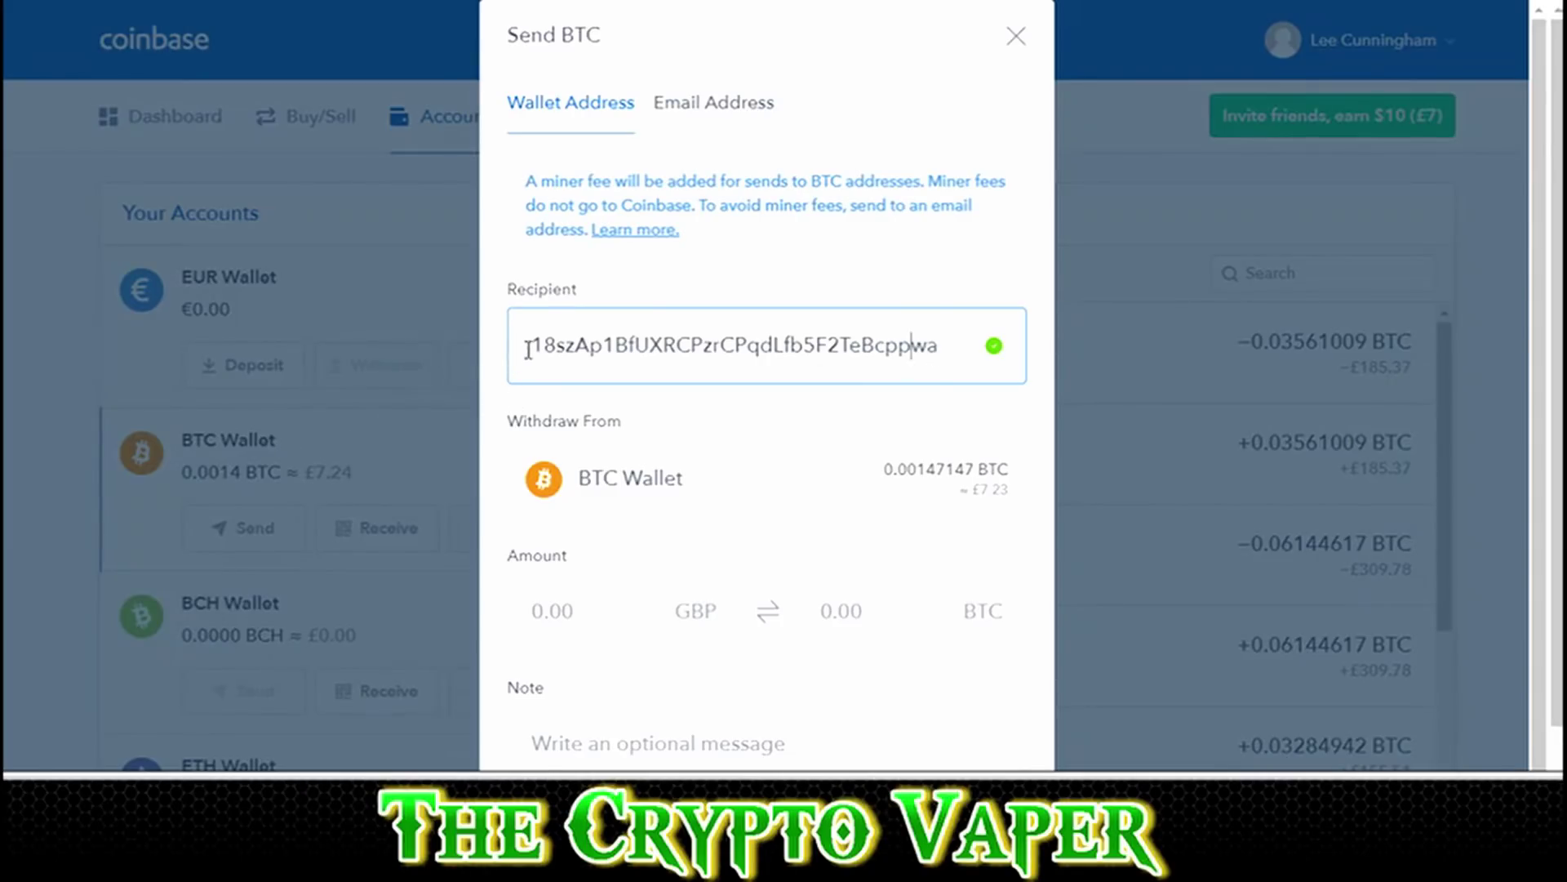
left_click_drag(533, 344, 561, 351)
left_click_drag(937, 347, 900, 351)
Enter an amount of 0.001 BTC and continue to the confirmation summary.
left_click(587, 617)
left_click(873, 625)
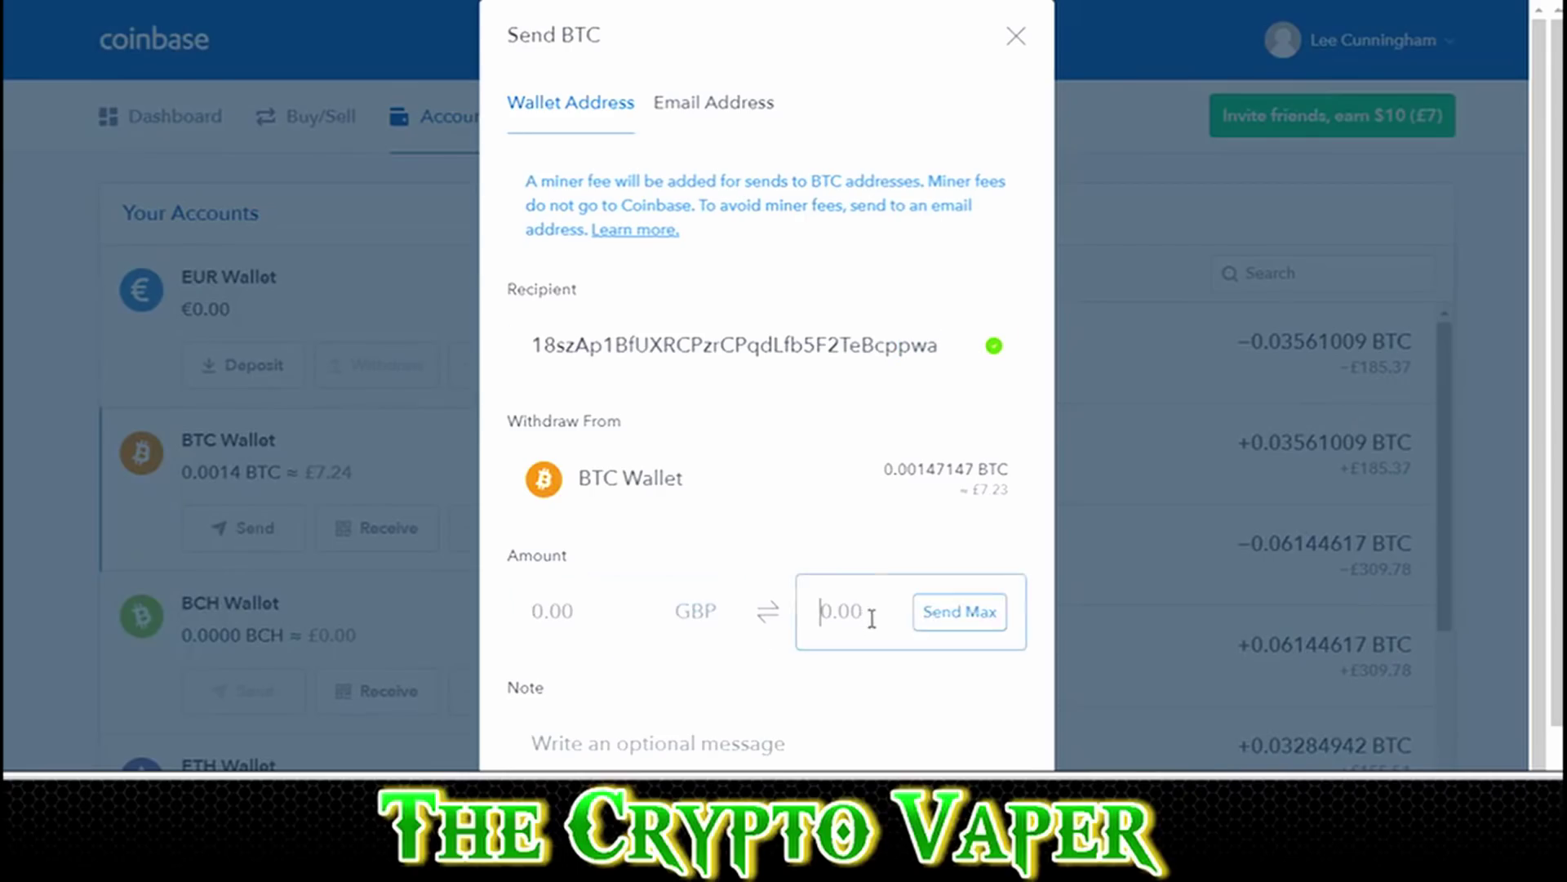
scroll(863, 628, "down", 3)
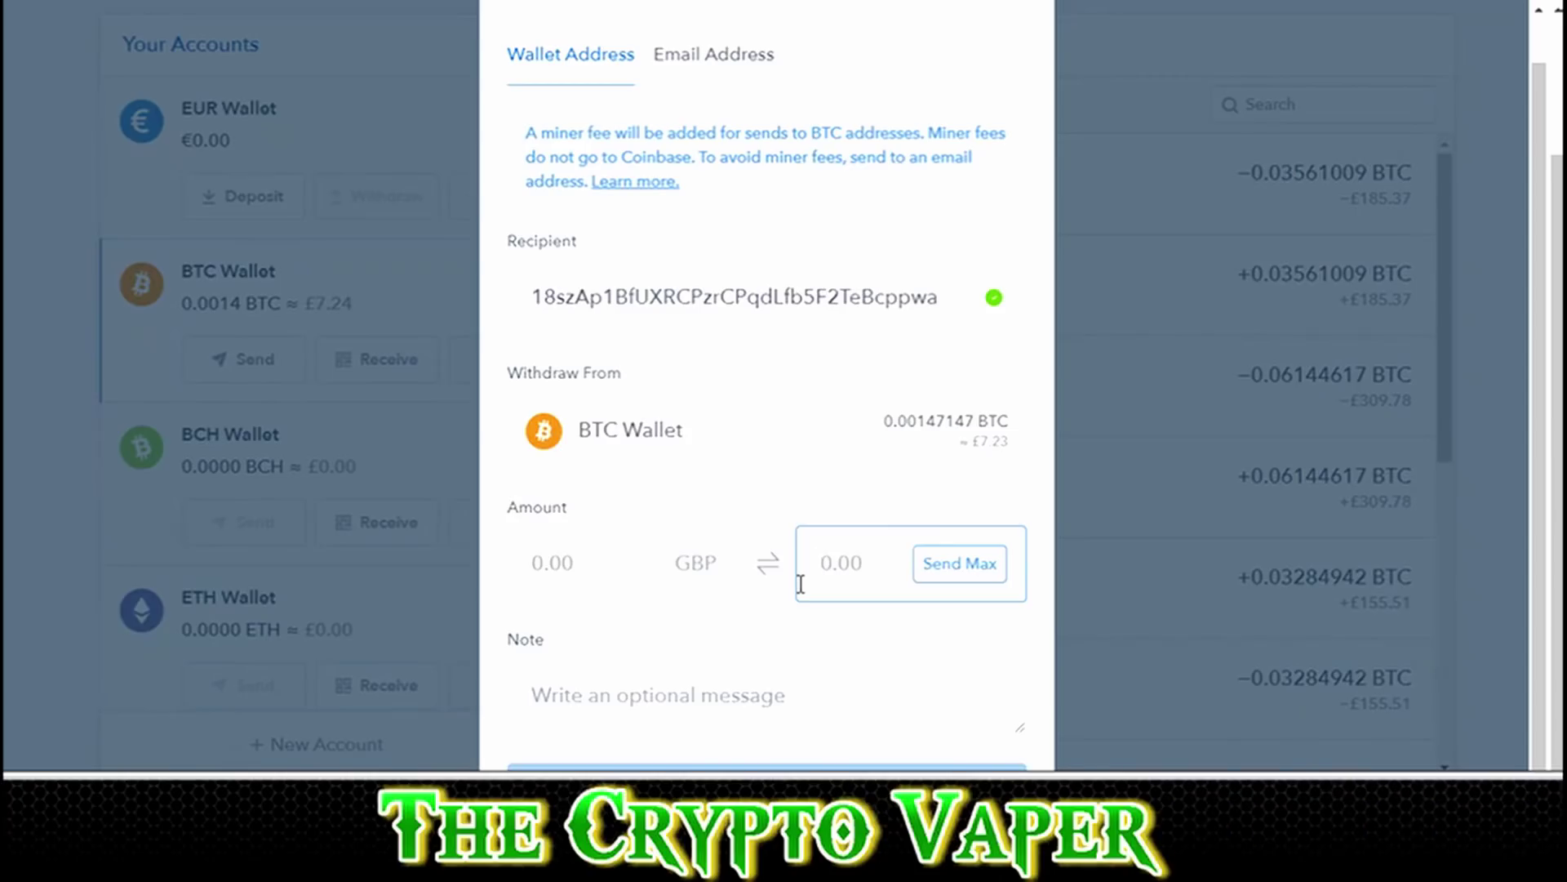
type("0.")
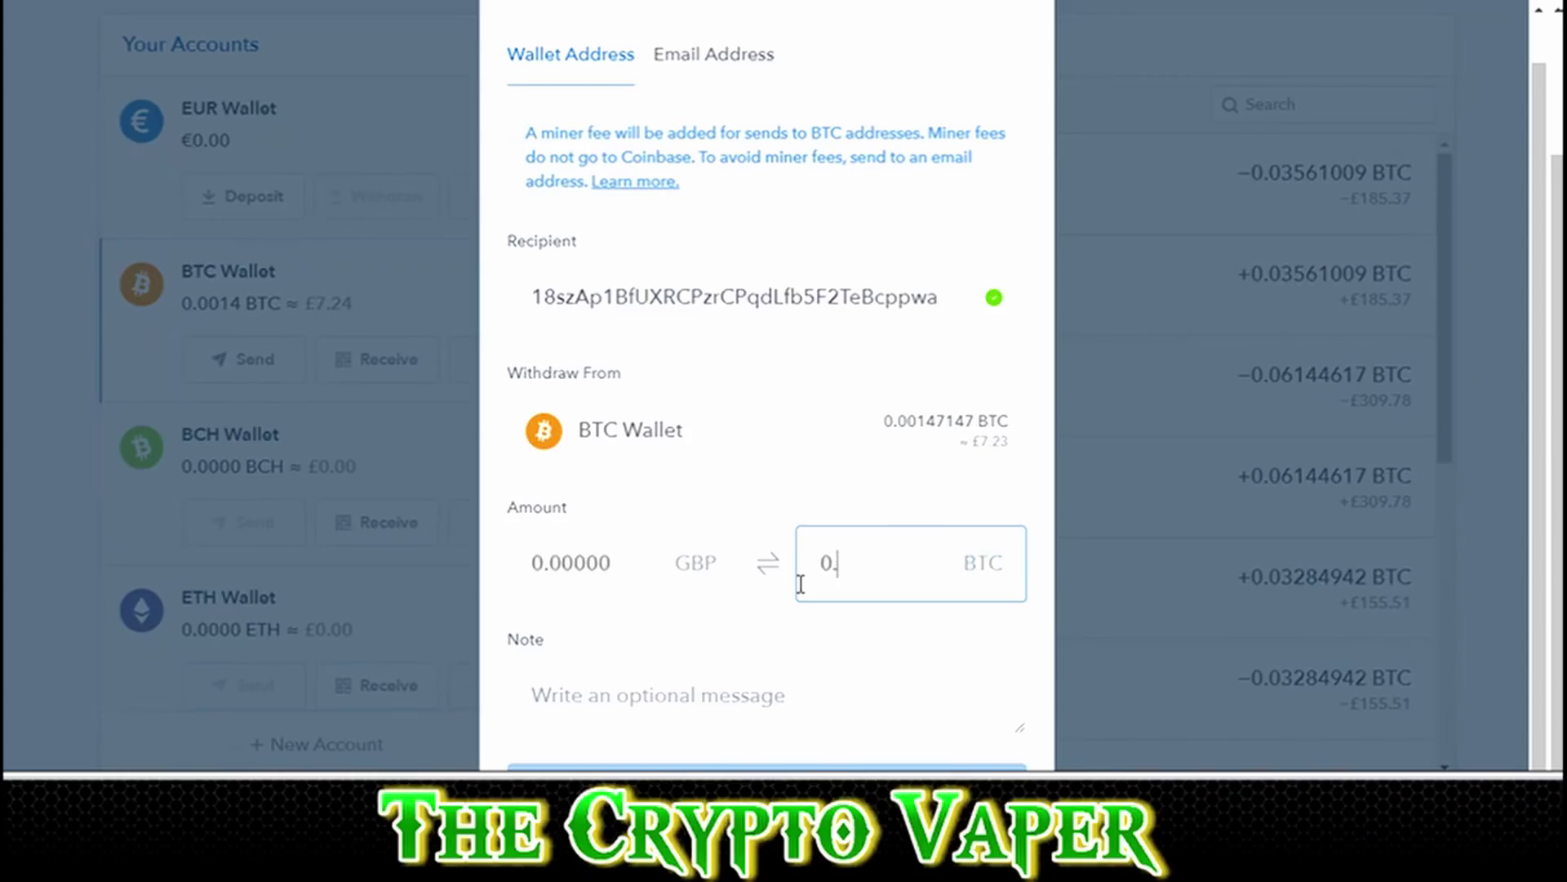
type("001")
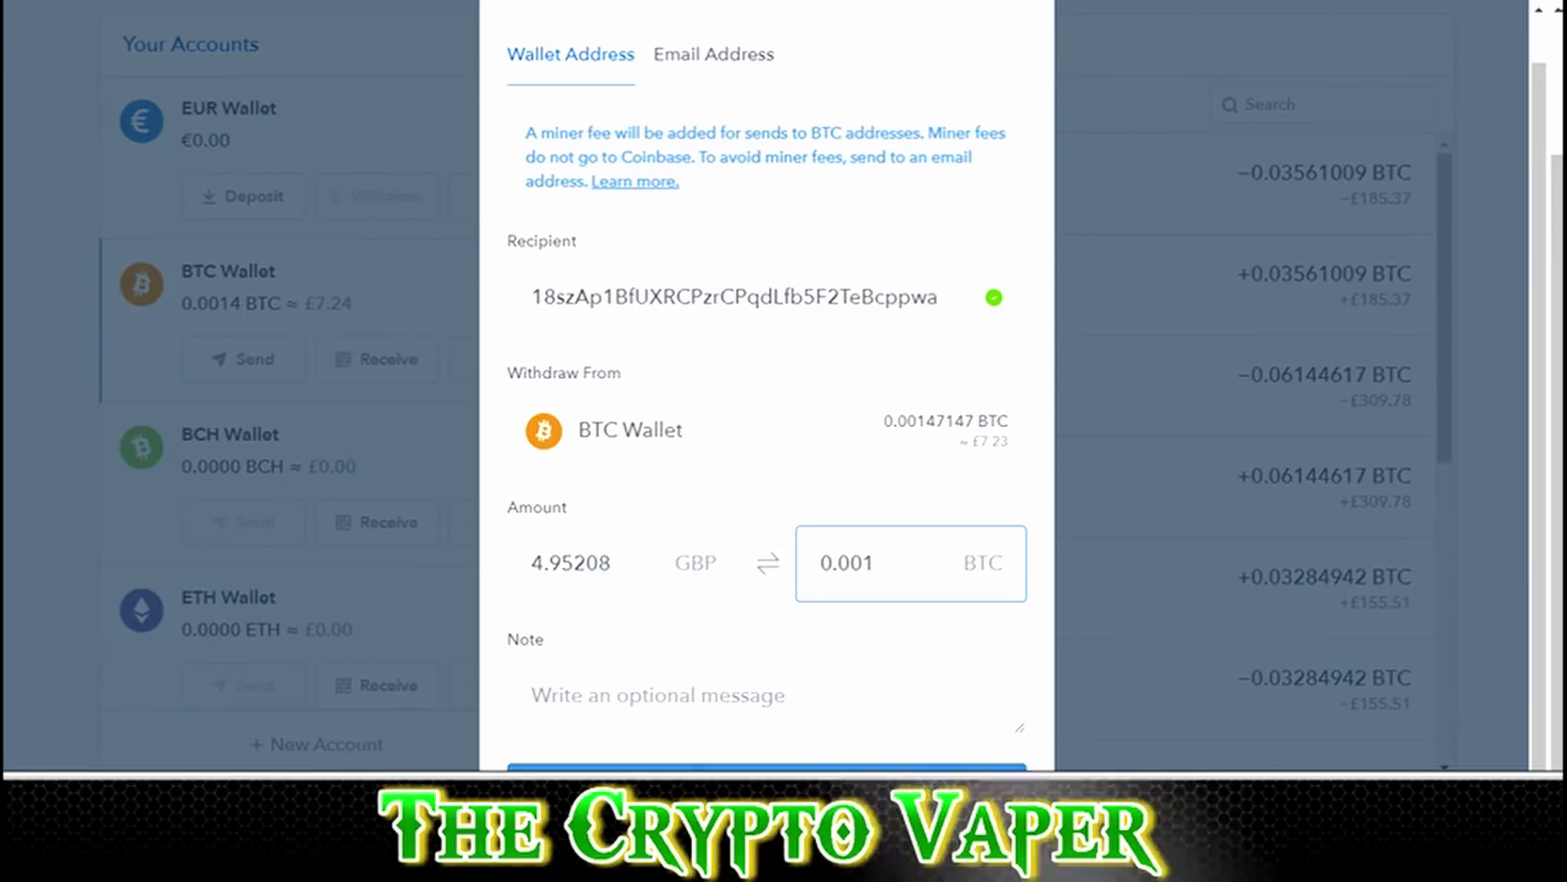
left_click(703, 768)
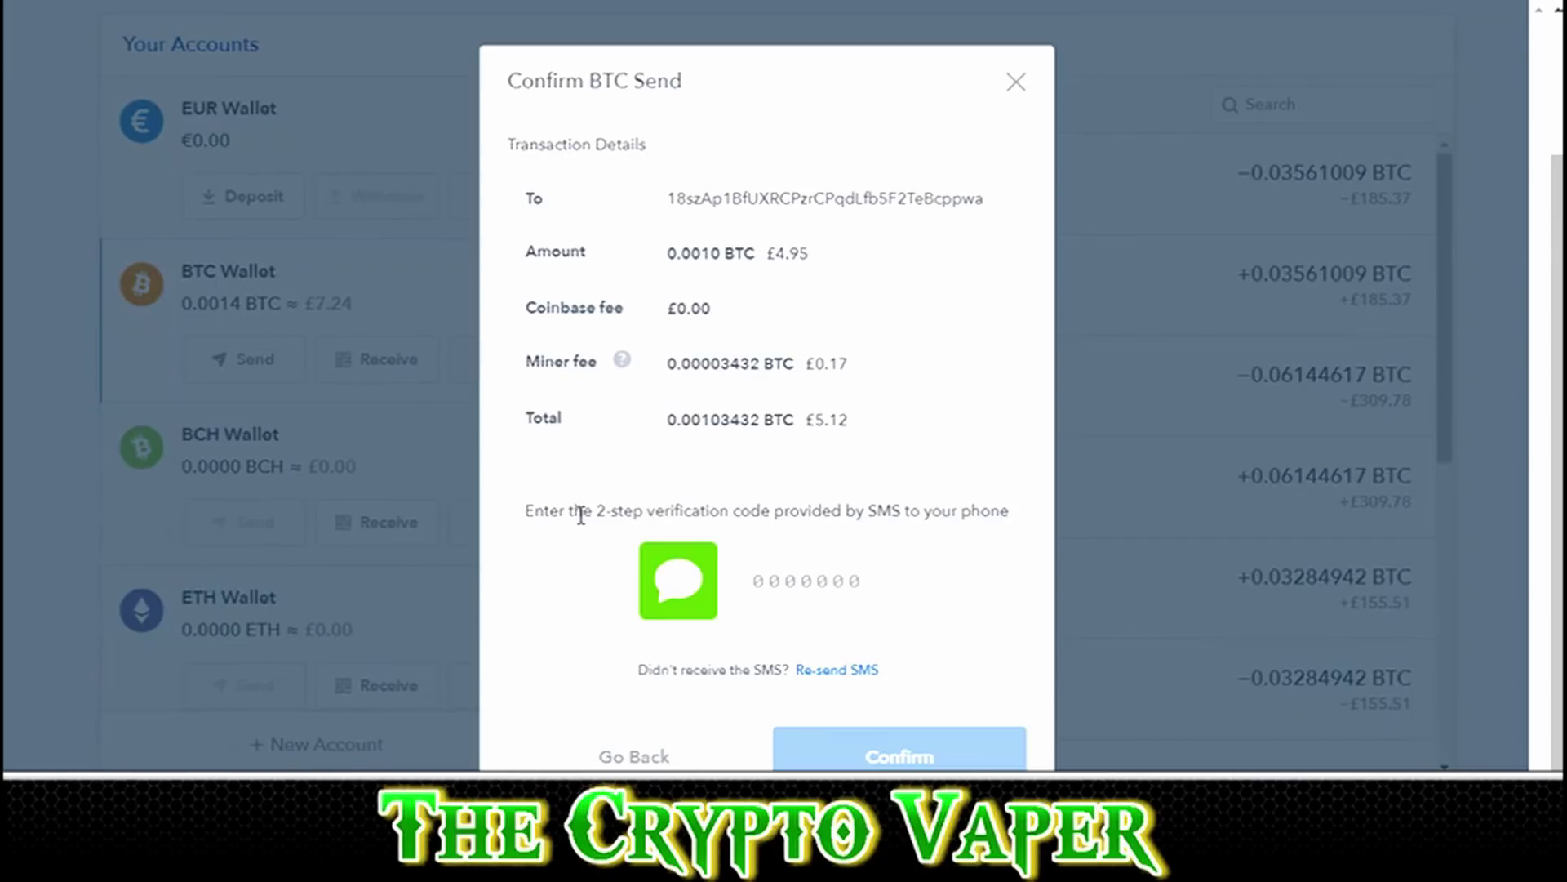
Enter the SMS verification code and confirm the 0.001 BTC send.
left_click(848, 576)
key("ctrl+v")
double_click(849, 576)
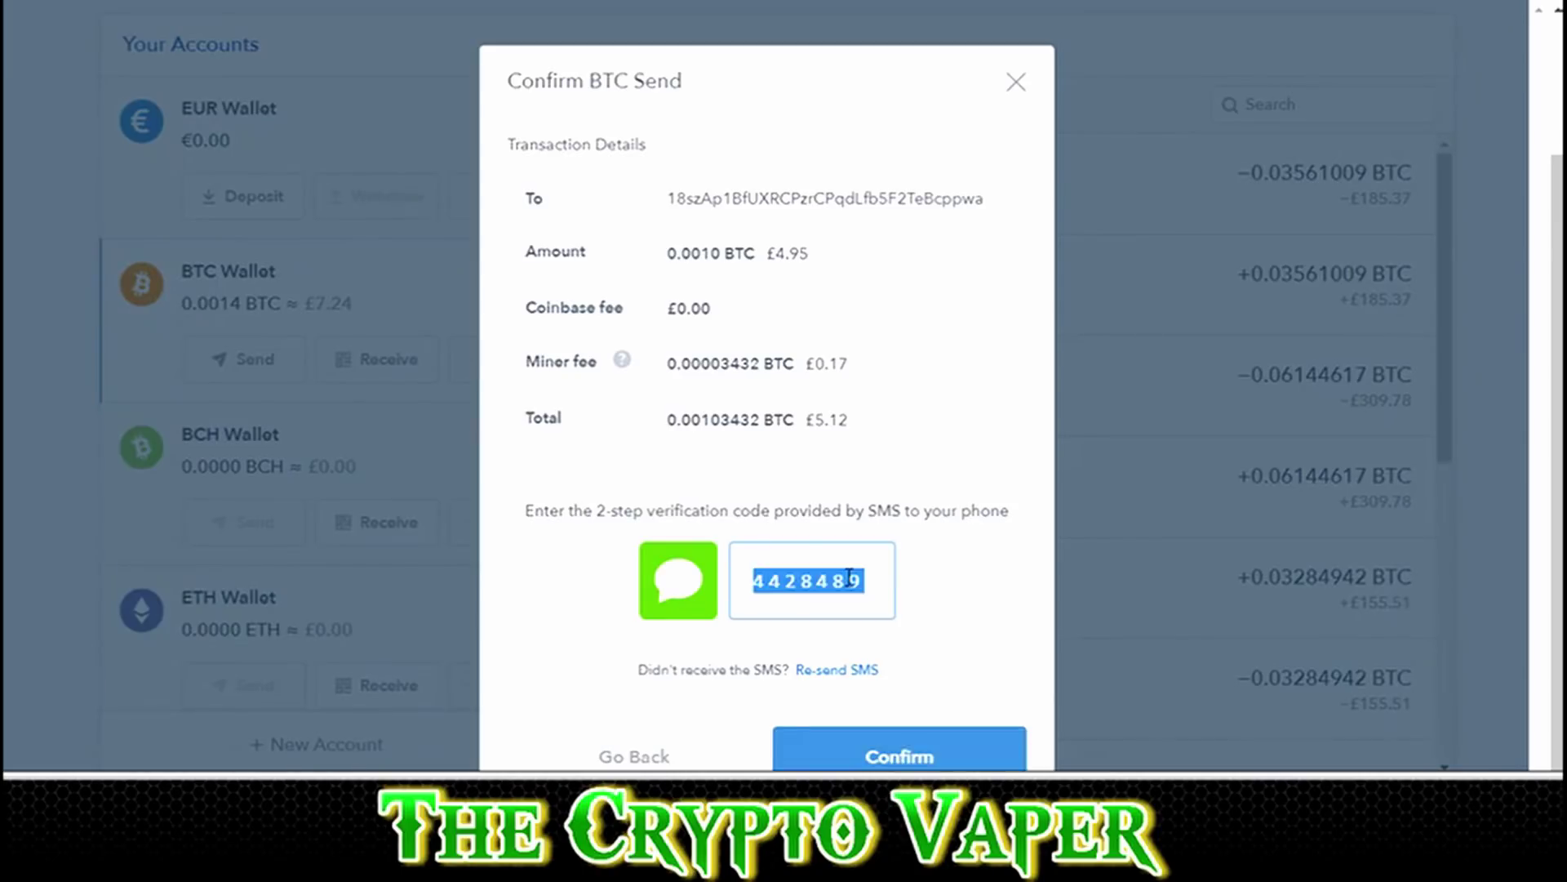
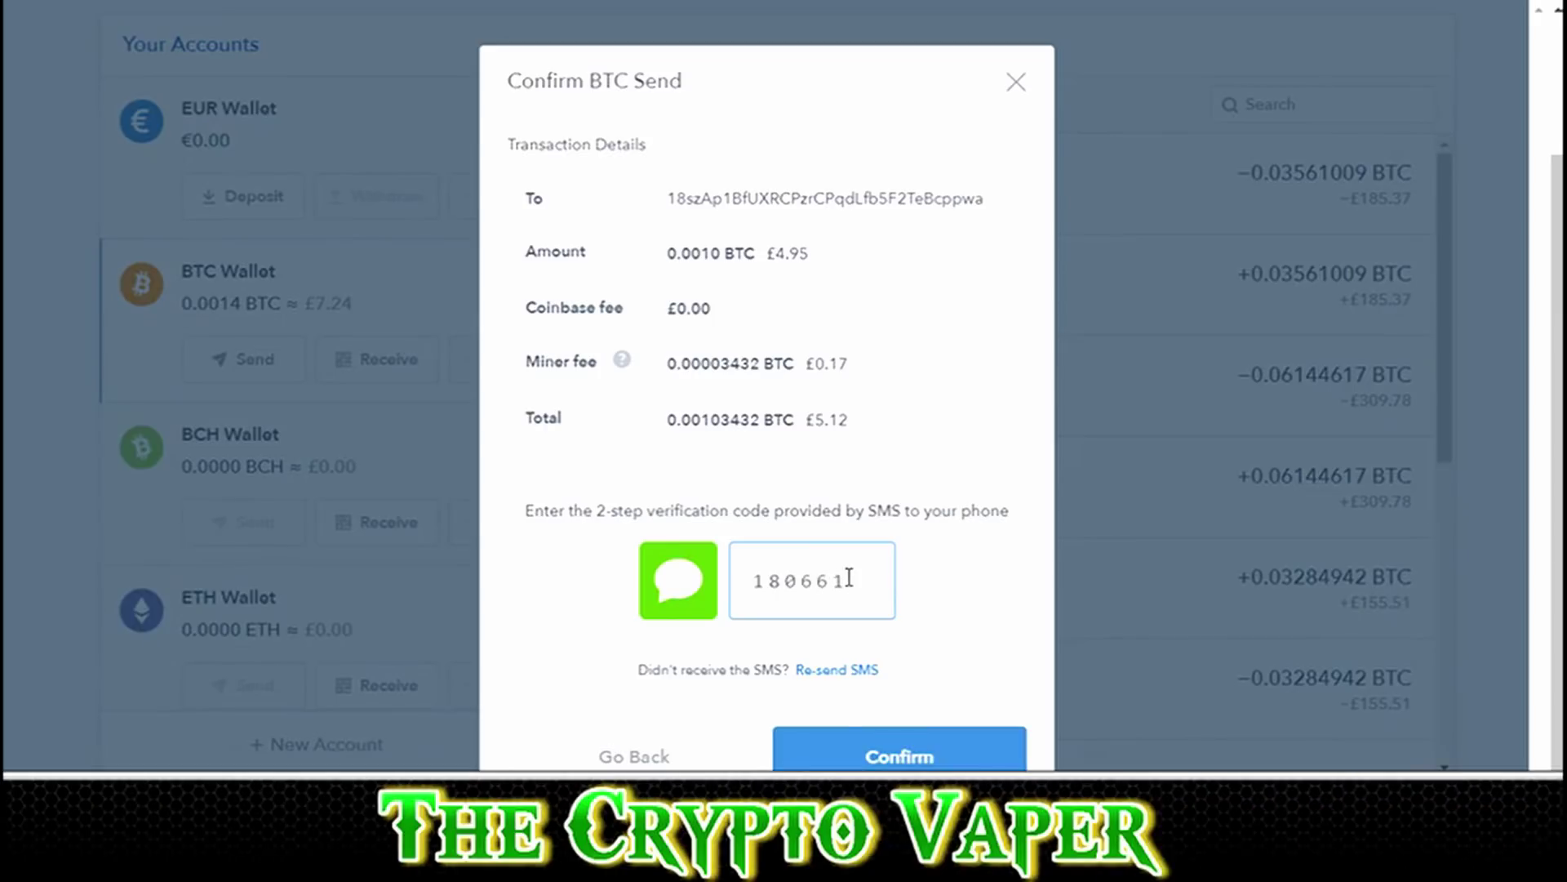
left_click(897, 758)
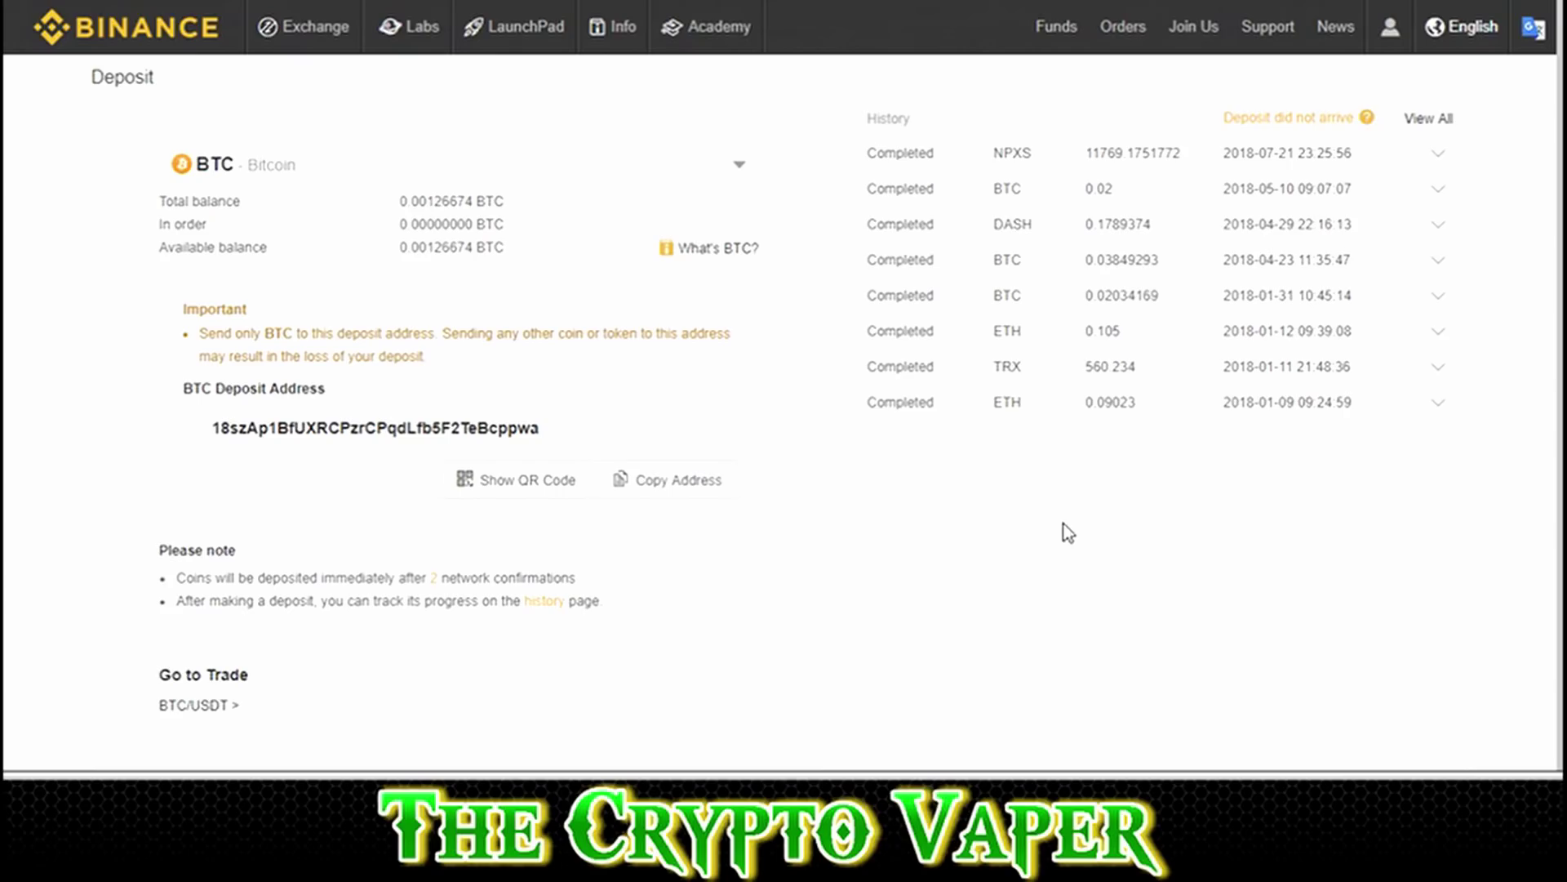
right_click(1090, 546)
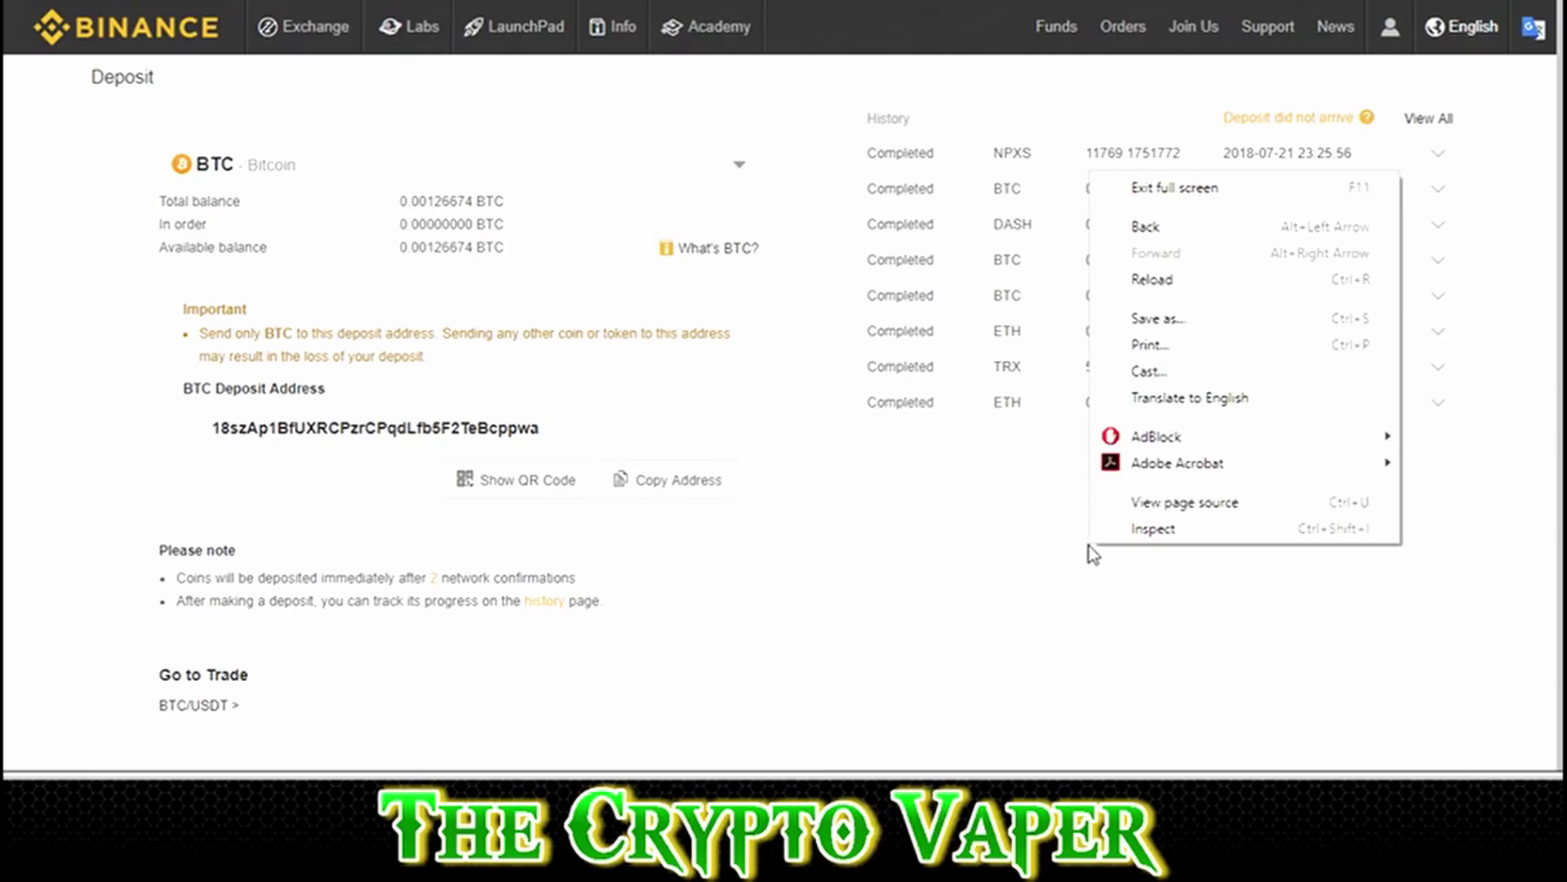
key("Escape")
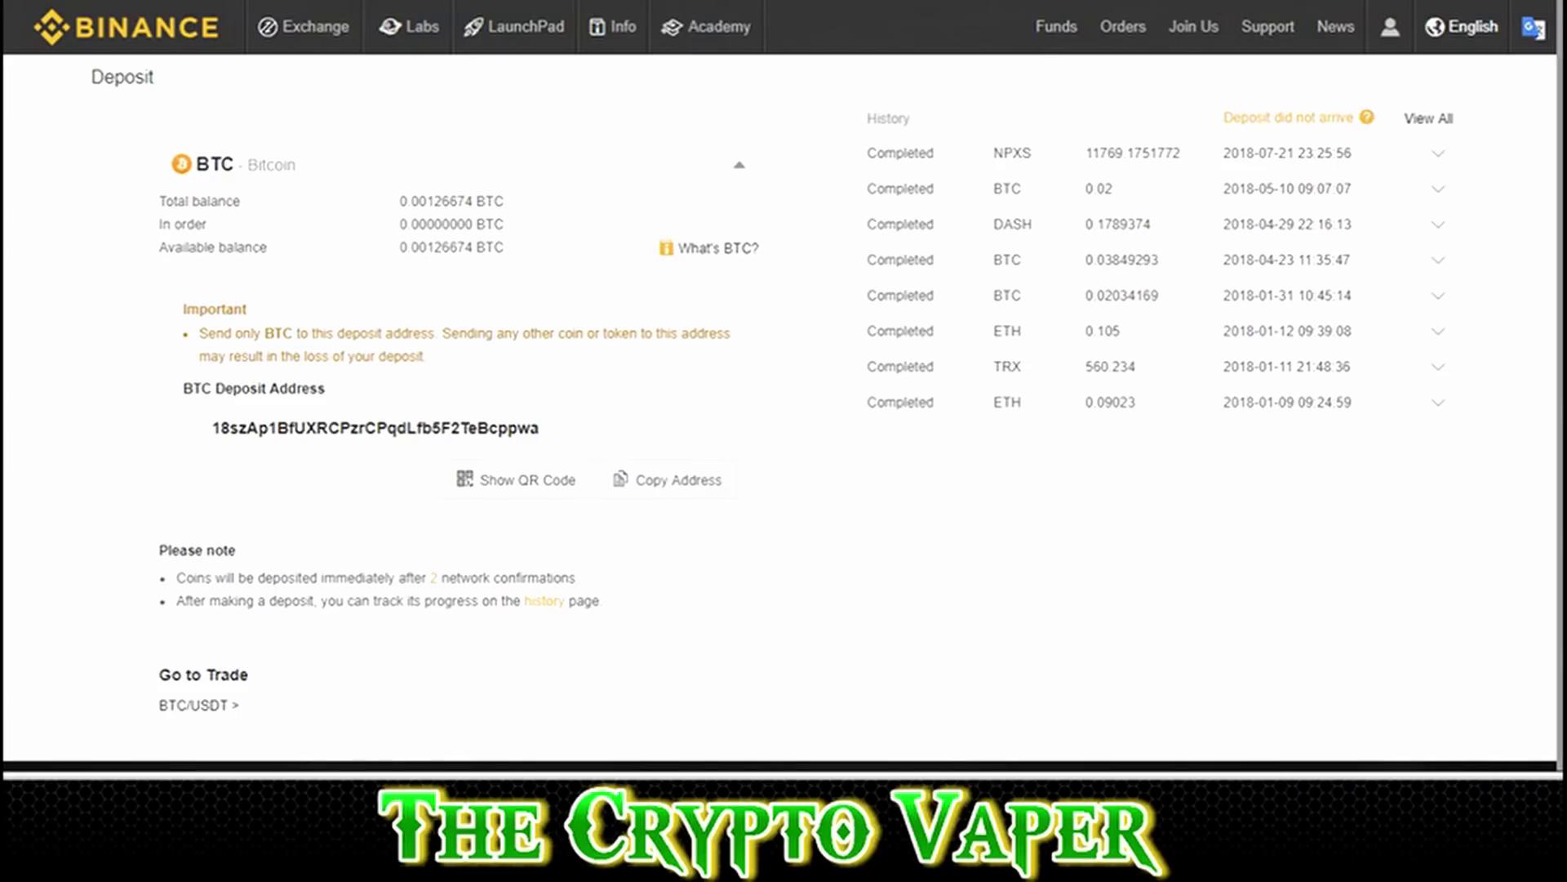
mouse_move(1056, 36)
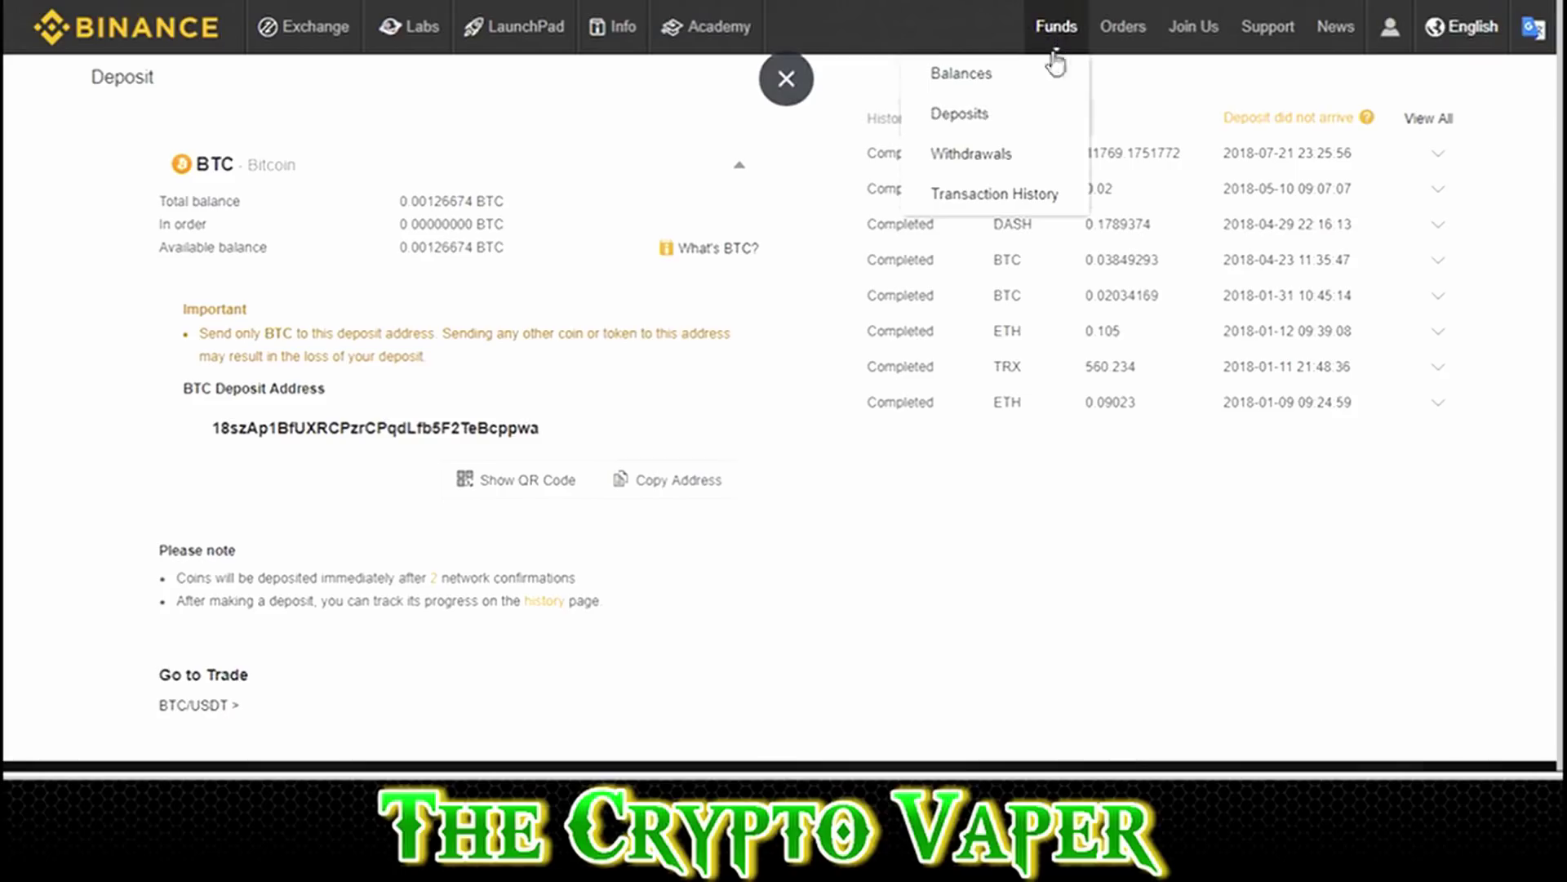
Open the Withdrawals page and select BTC – Bitcoin as the withdrawal coin.
left_click(1040, 165)
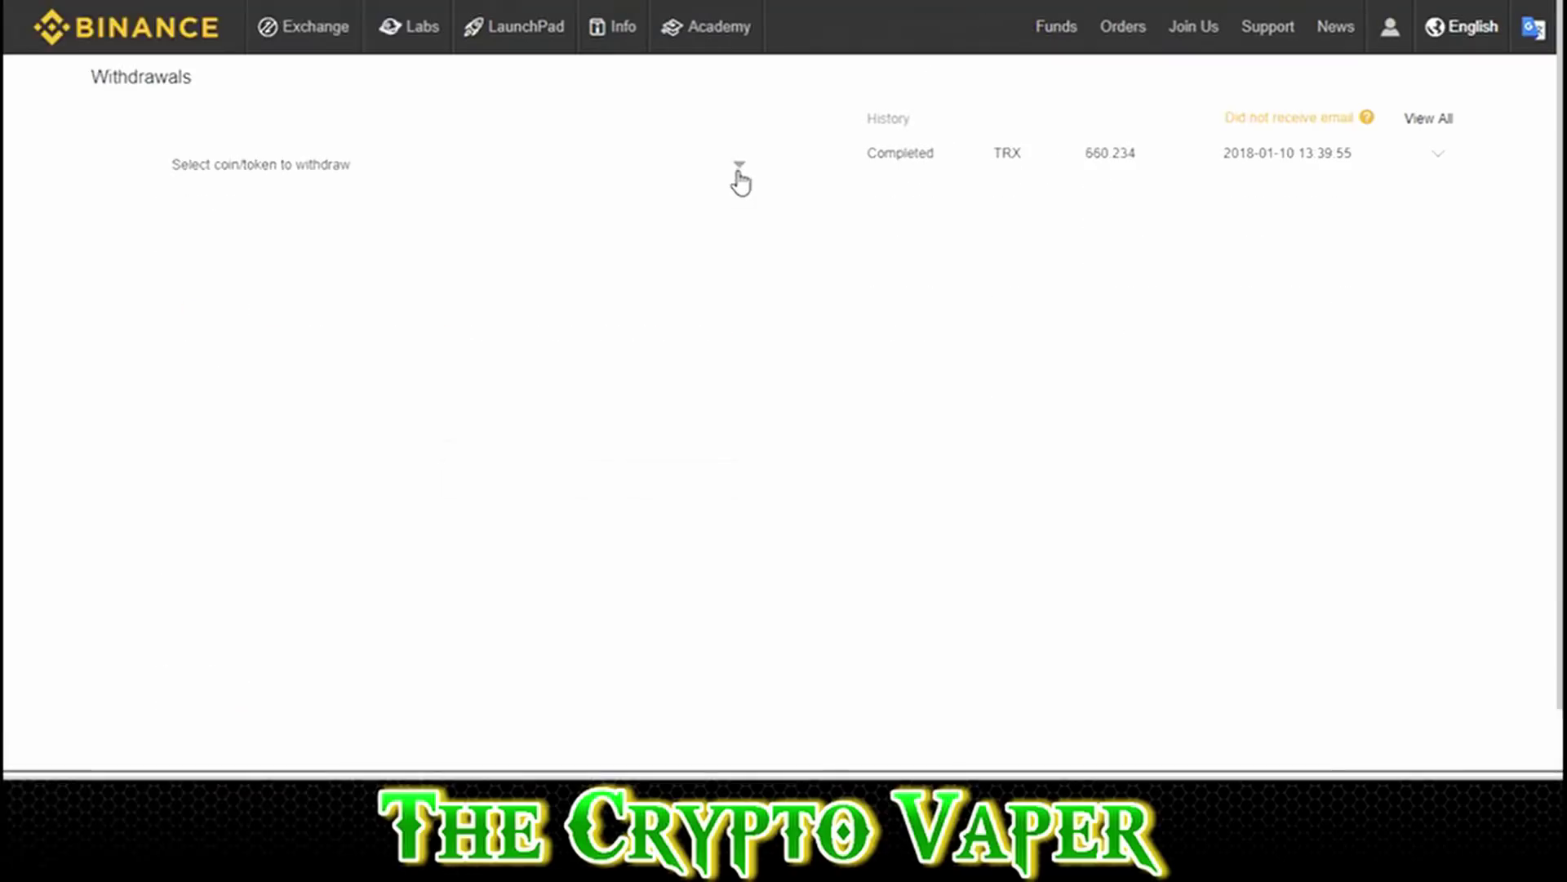
left_click(737, 173)
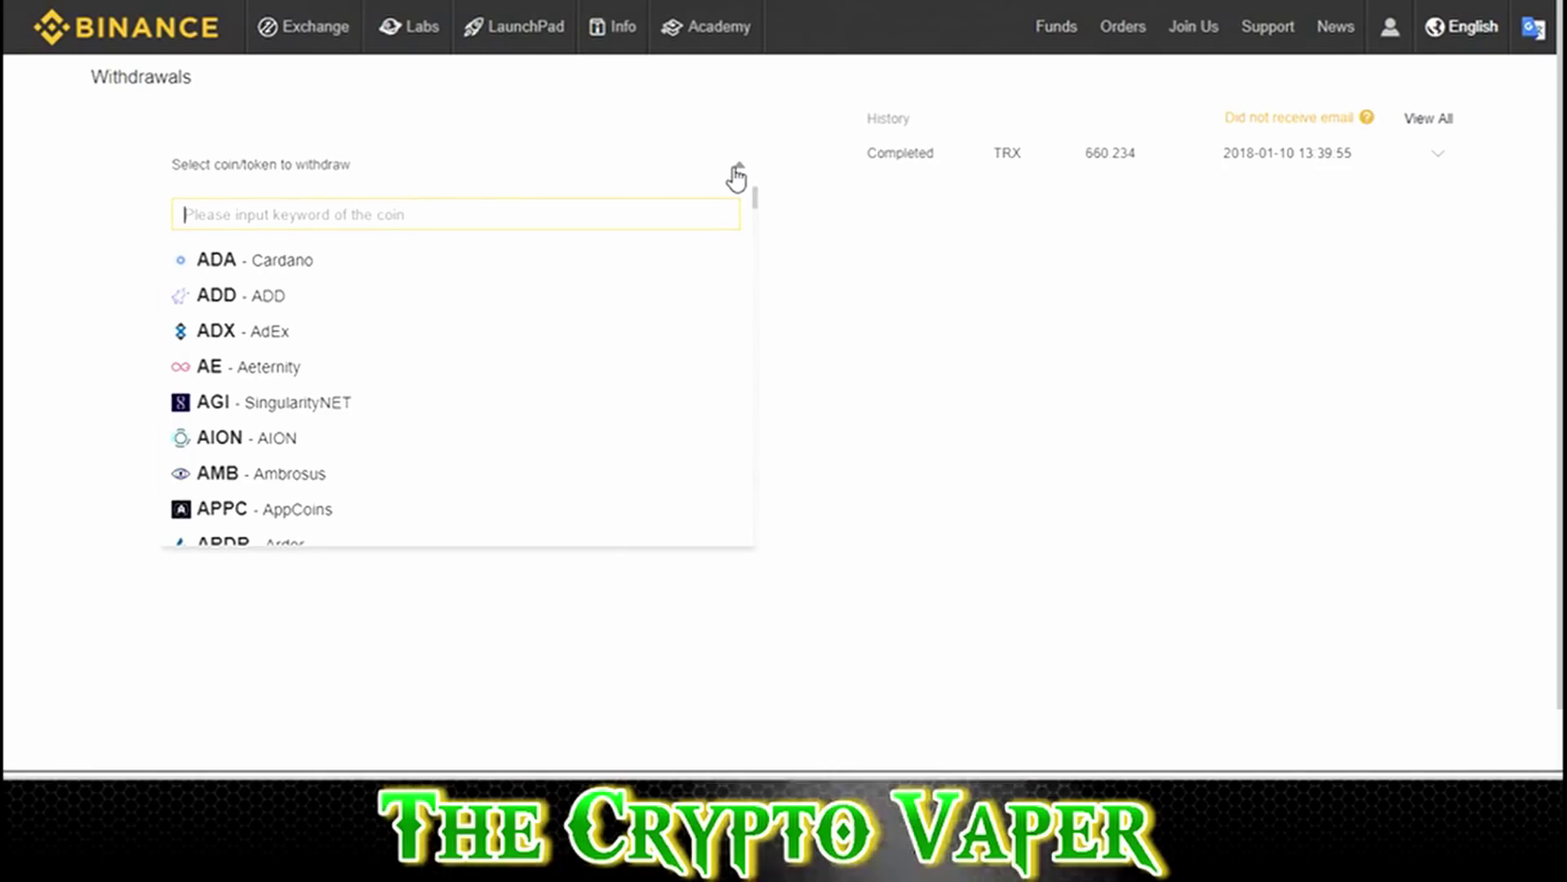
type("b")
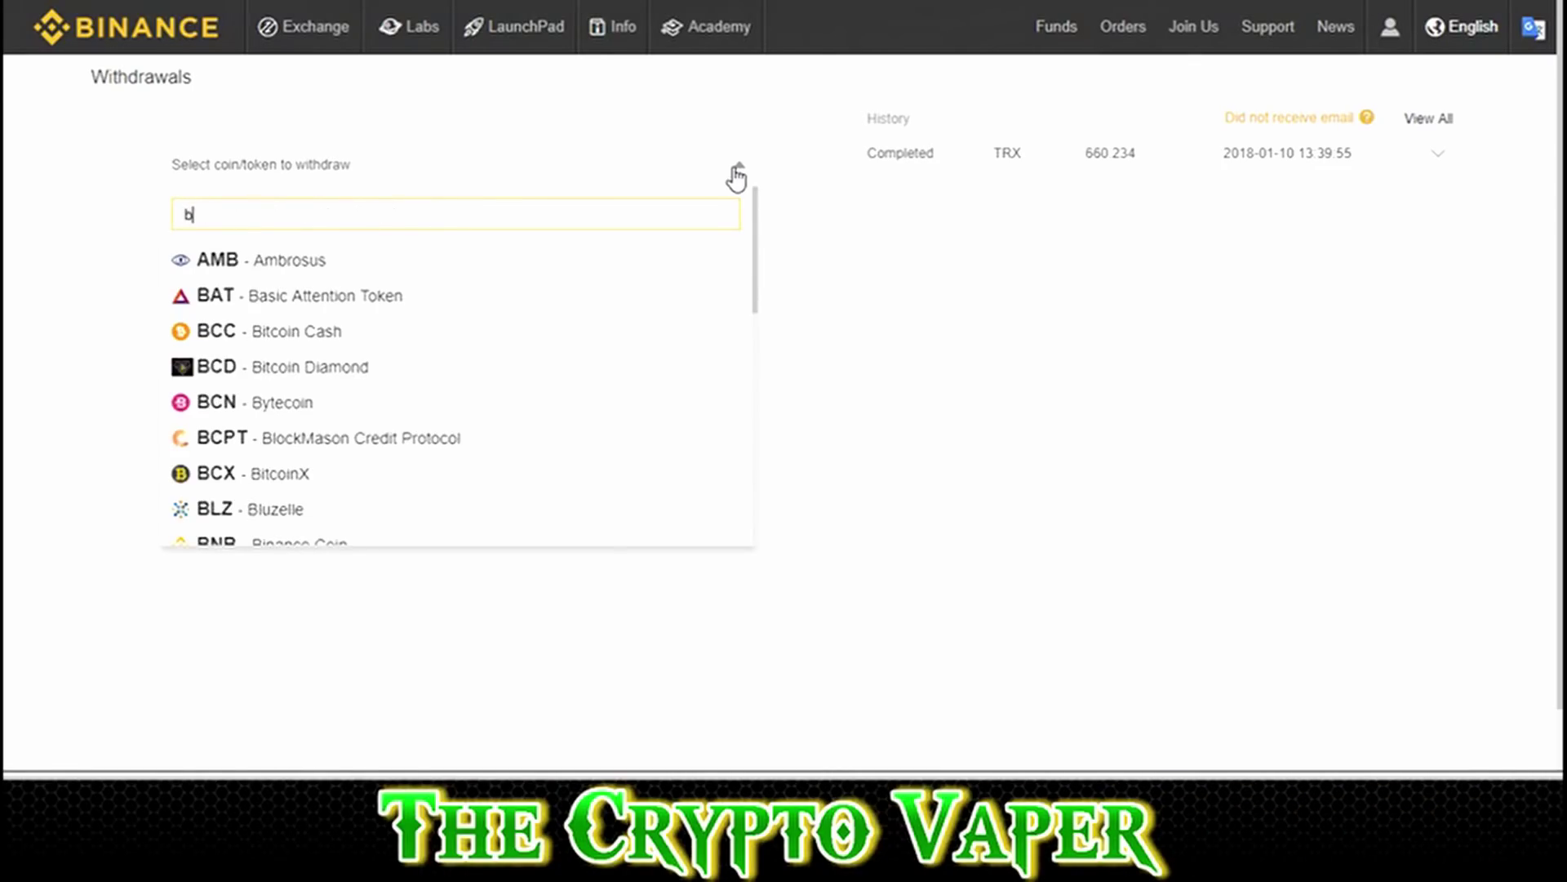
type("tc")
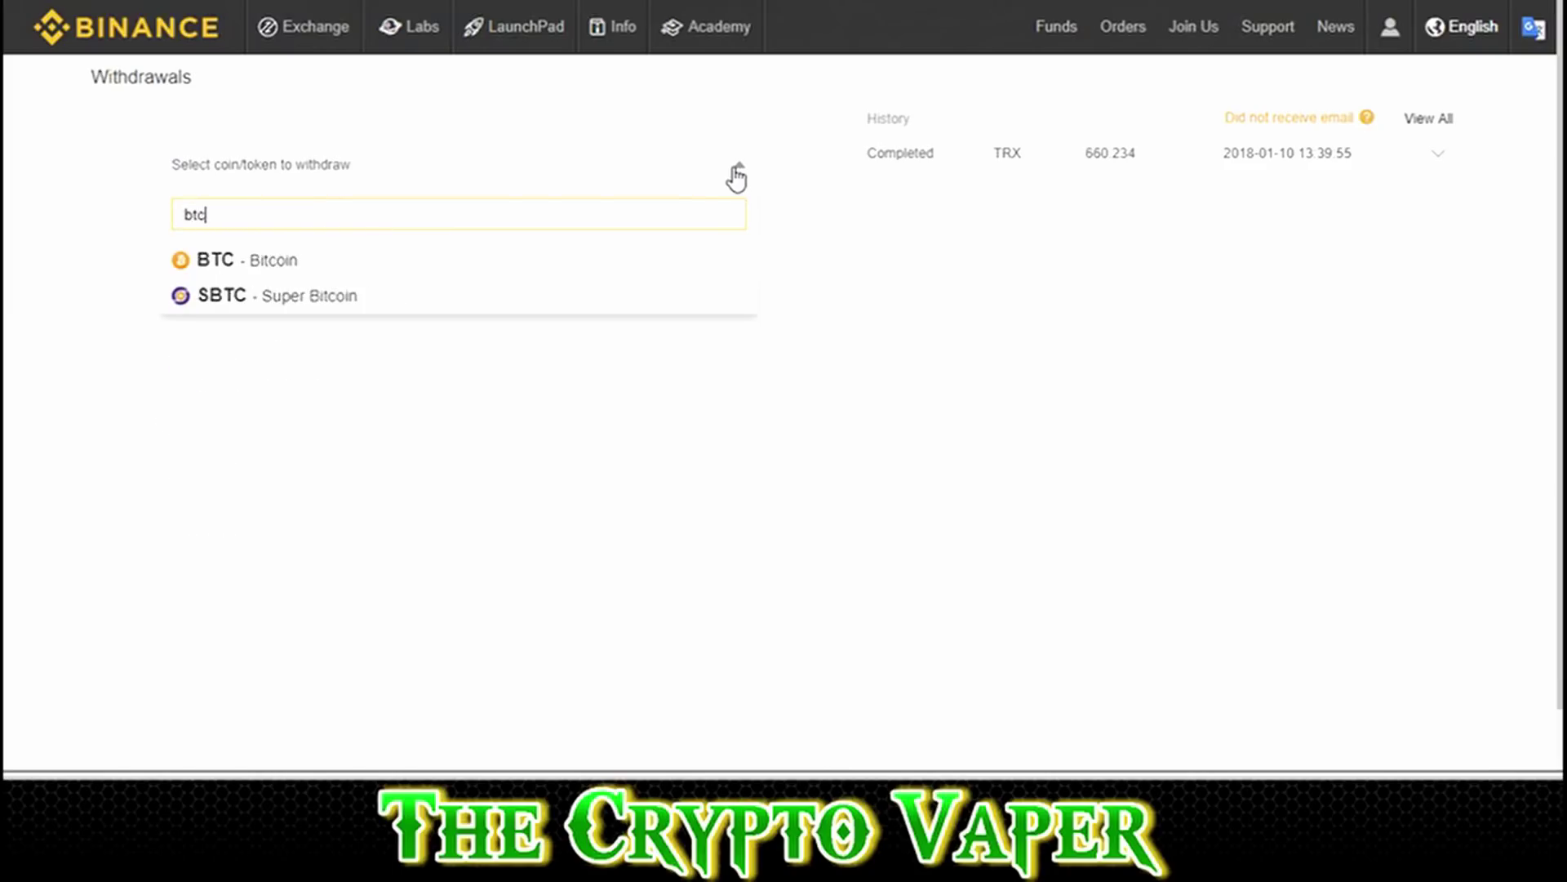
left_click(343, 265)
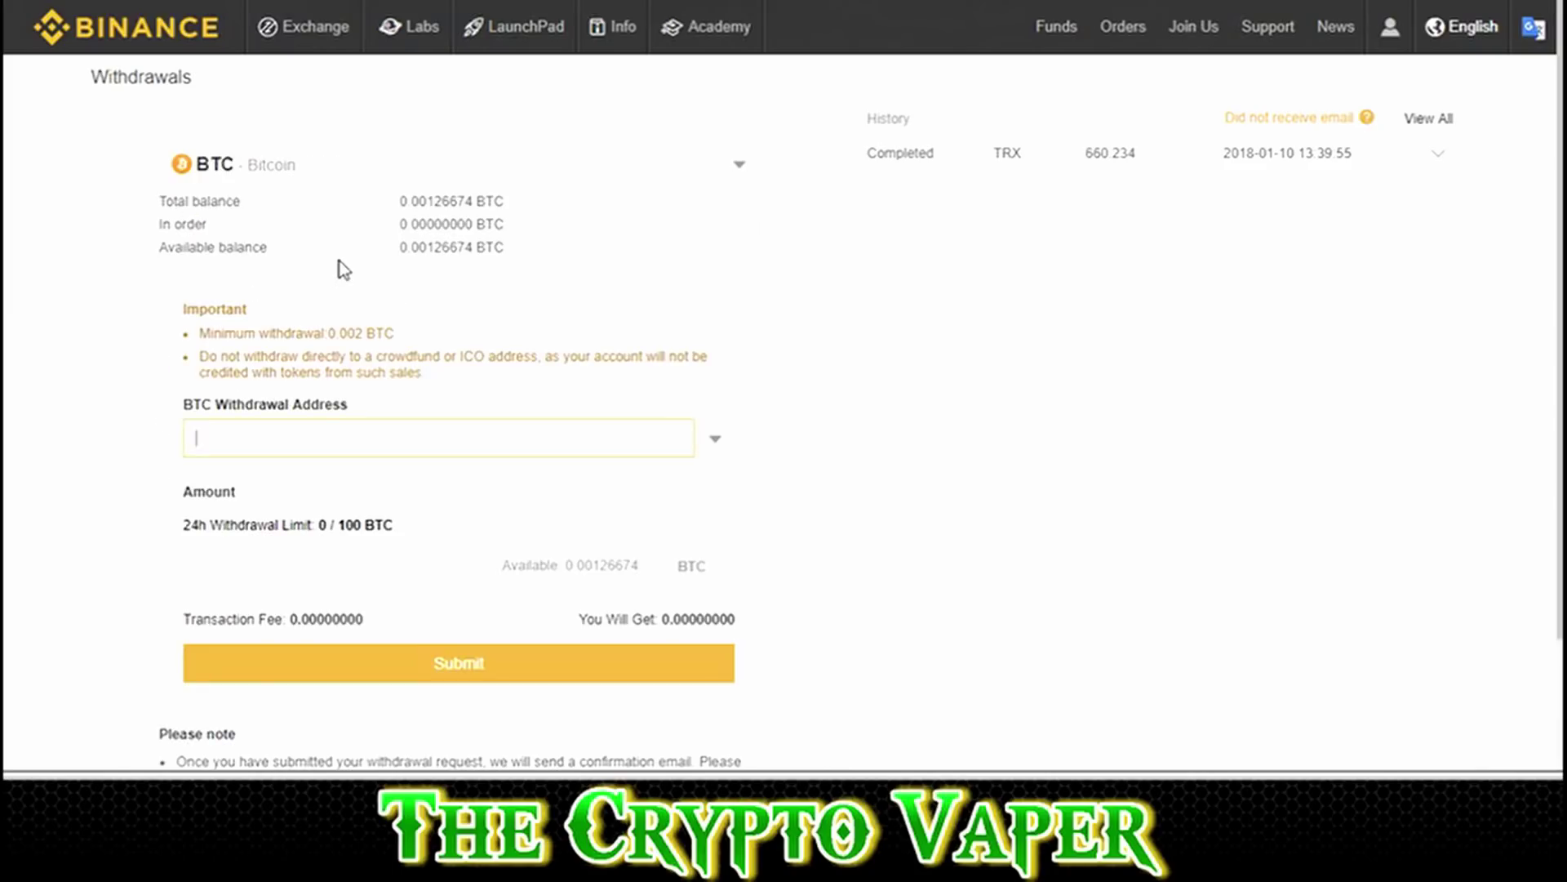